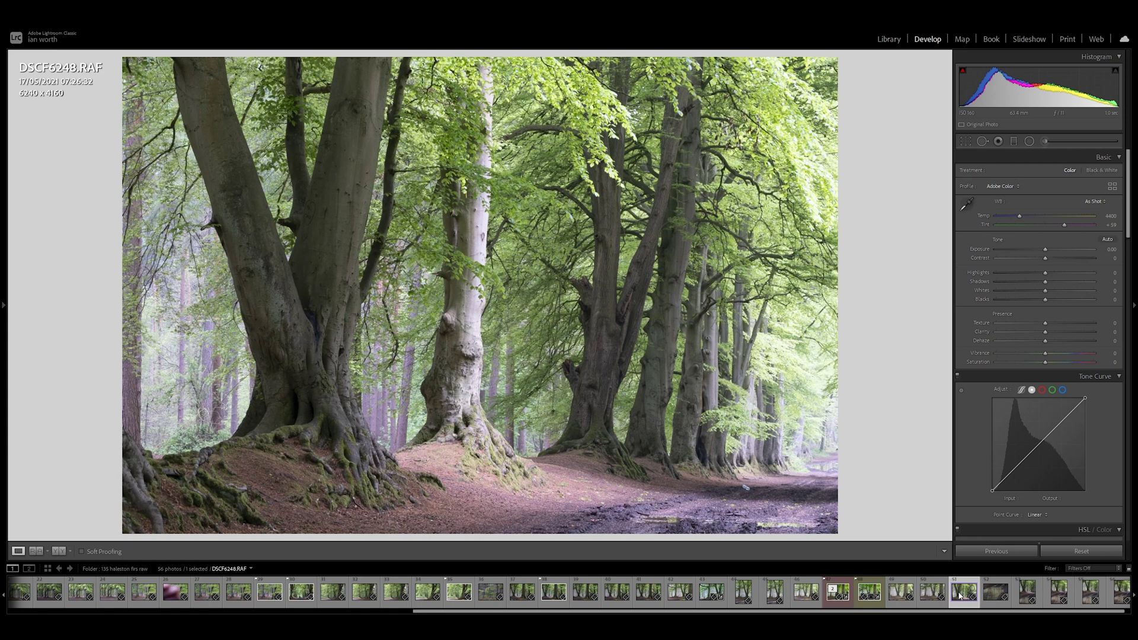
# Open the Enhance Preview for DSCF6248.RAF from its filmstrip thumbnail, with Super Resolution checked
pyautogui.rightClick(961, 595)
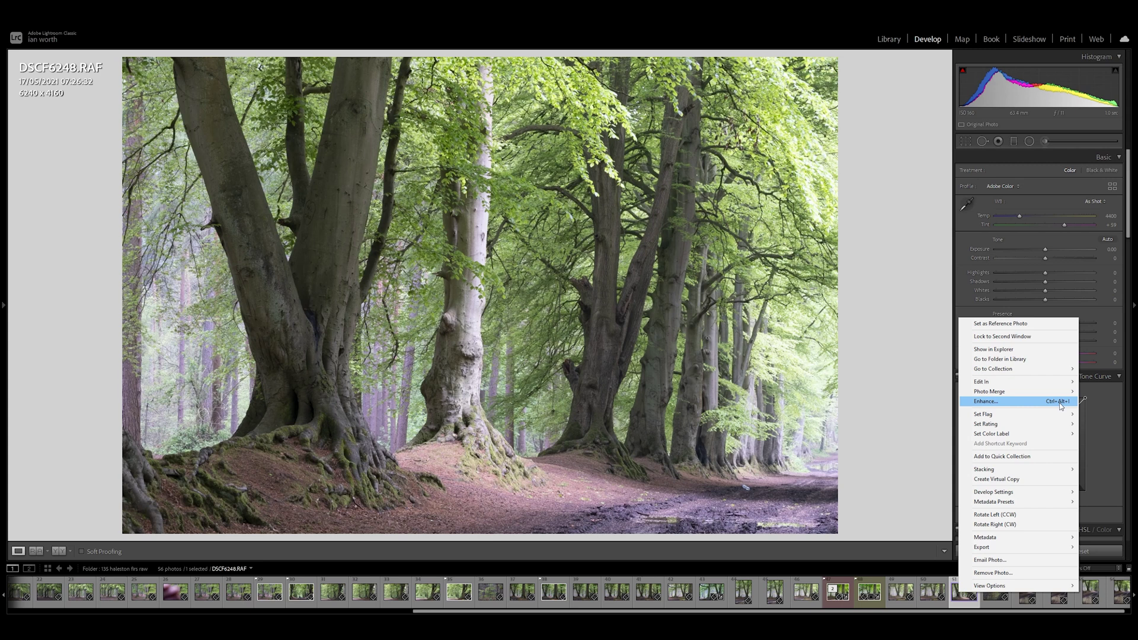
pyautogui.click(998, 407)
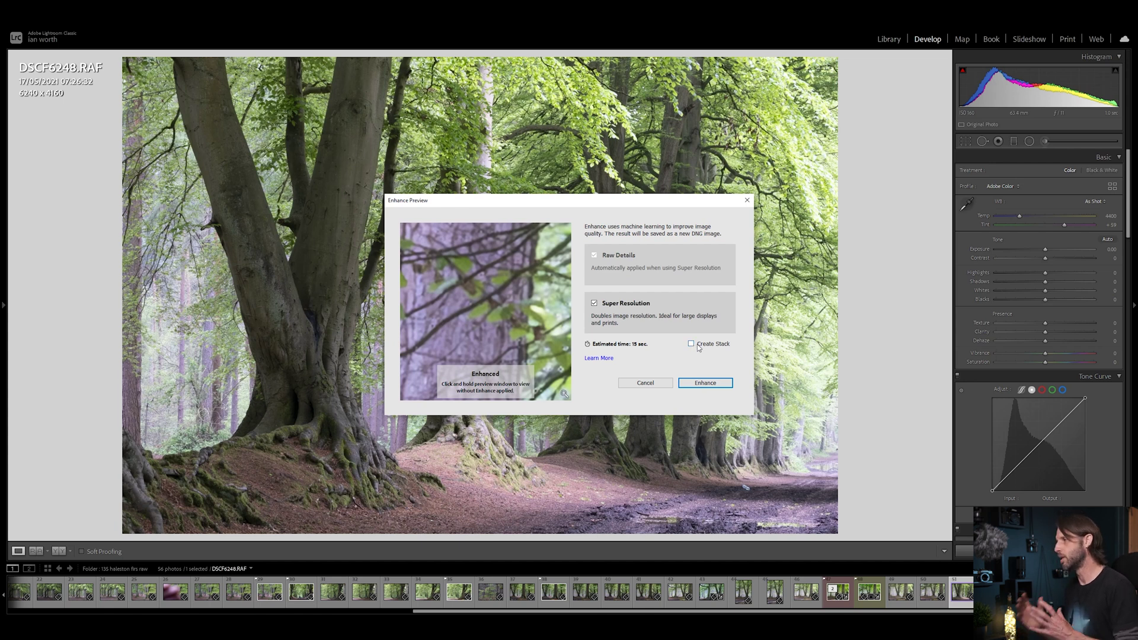
# Run Super Resolution to create DSCF6248-Enhanced-2.dng at 12480 x 8320
pyautogui.click(697, 385)
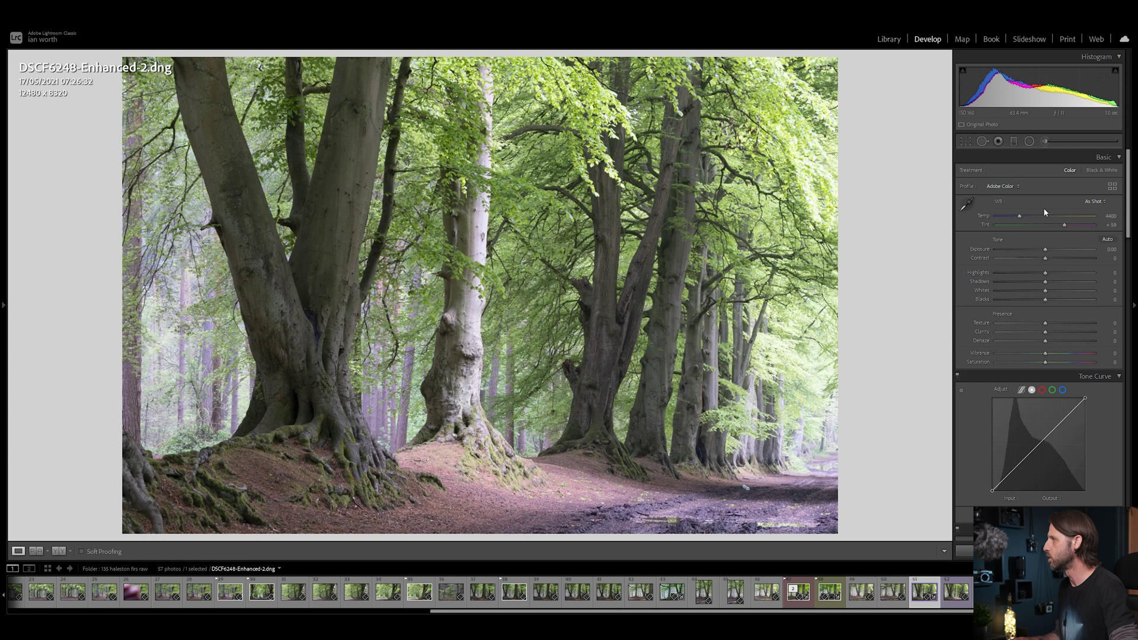
# On the enhanced DNG, set tint to +36, saturation to +3 and sharpening amount to 0
pyautogui.moveTo(1063, 224); pyautogui.dragTo(1055, 224)
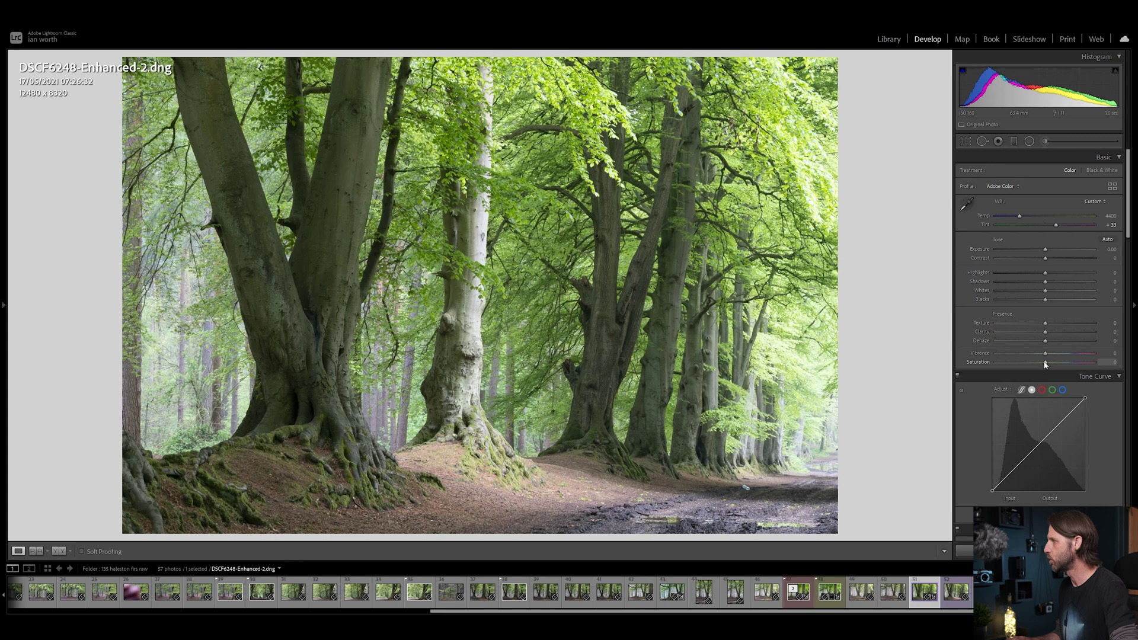
pyautogui.moveTo(1046, 363); pyautogui.dragTo(1047, 365)
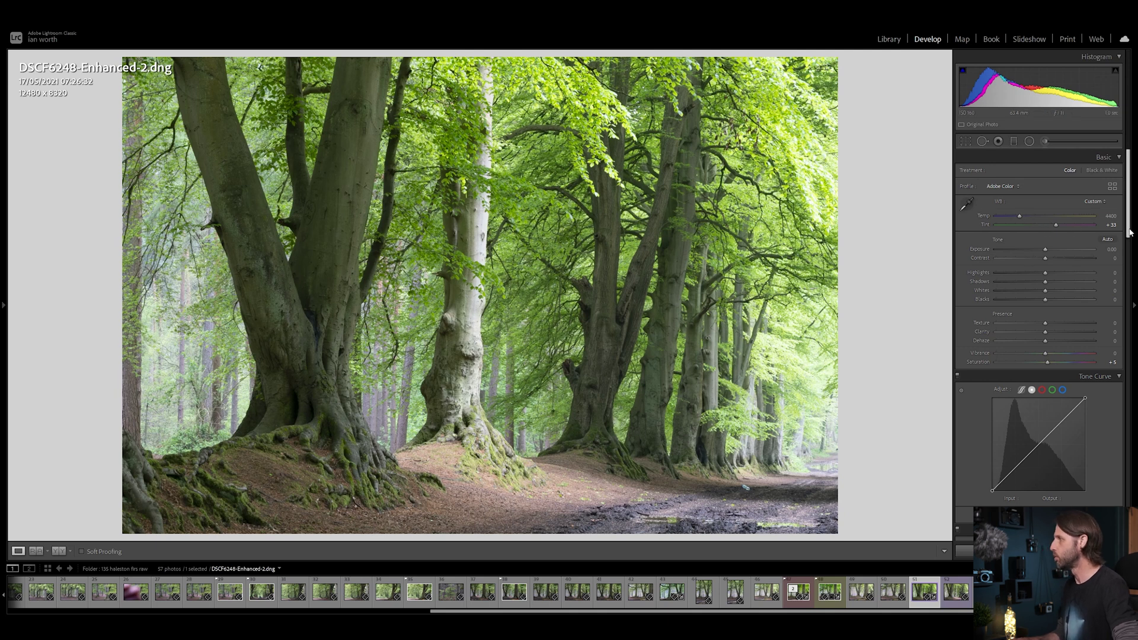
pyautogui.moveTo(1130, 232); pyautogui.dragTo(1130, 348)
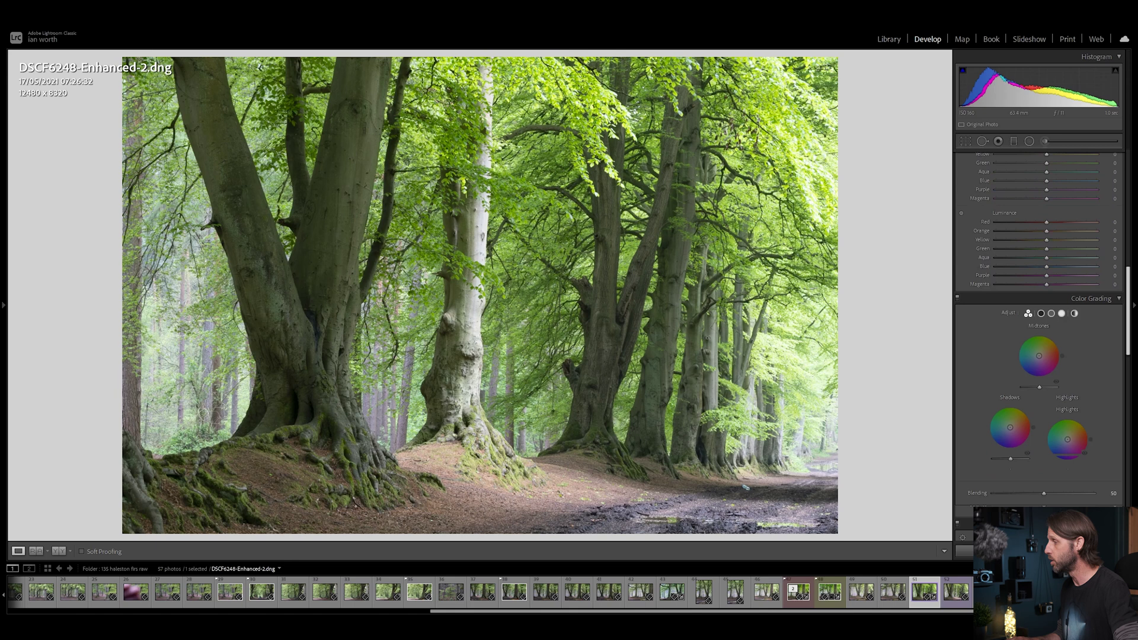
pyautogui.scroll(-8, 1025, 379)
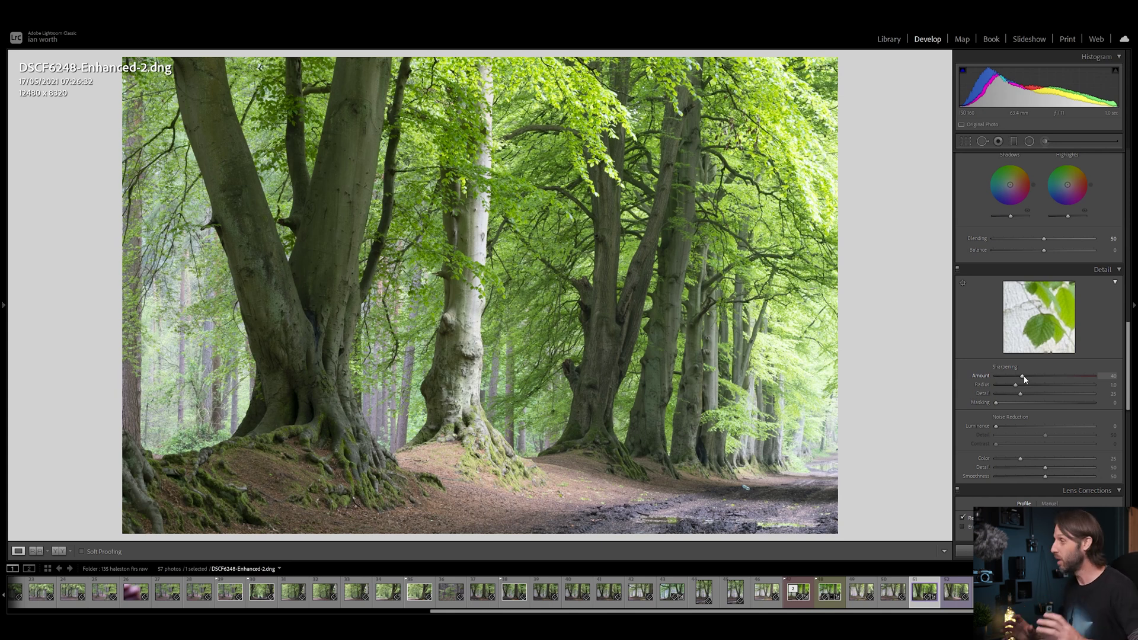
pyautogui.moveTo(1019, 378); pyautogui.dragTo(992, 379)
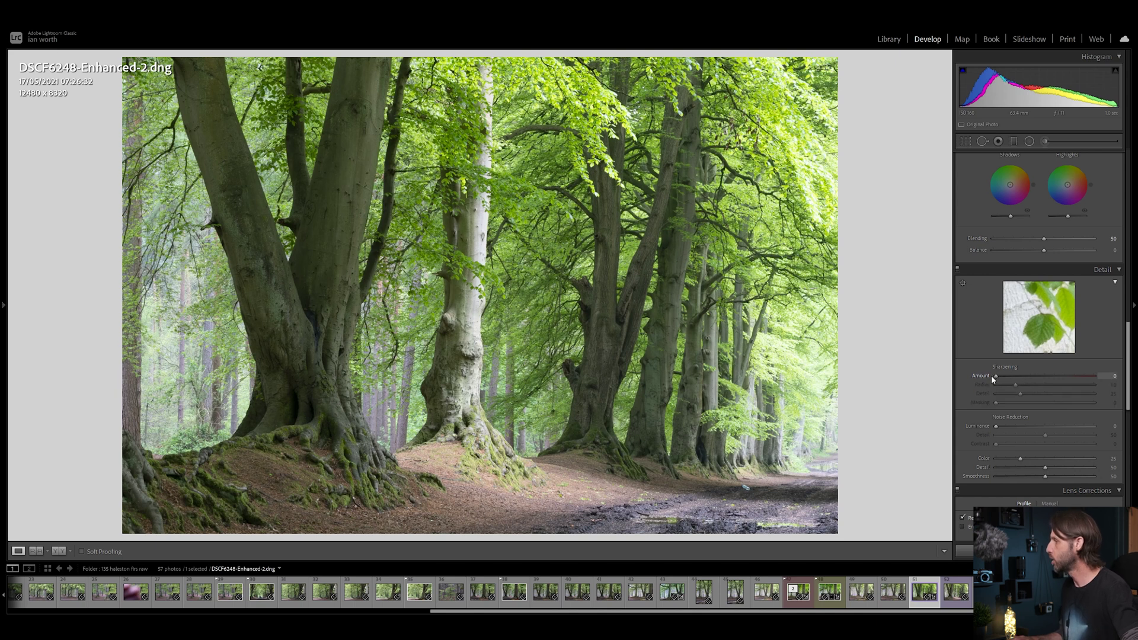
# Send DSCF6248-Enhanced-2.dng to Photoshop 2021 with Edit In
pyautogui.rightClick(918, 594)
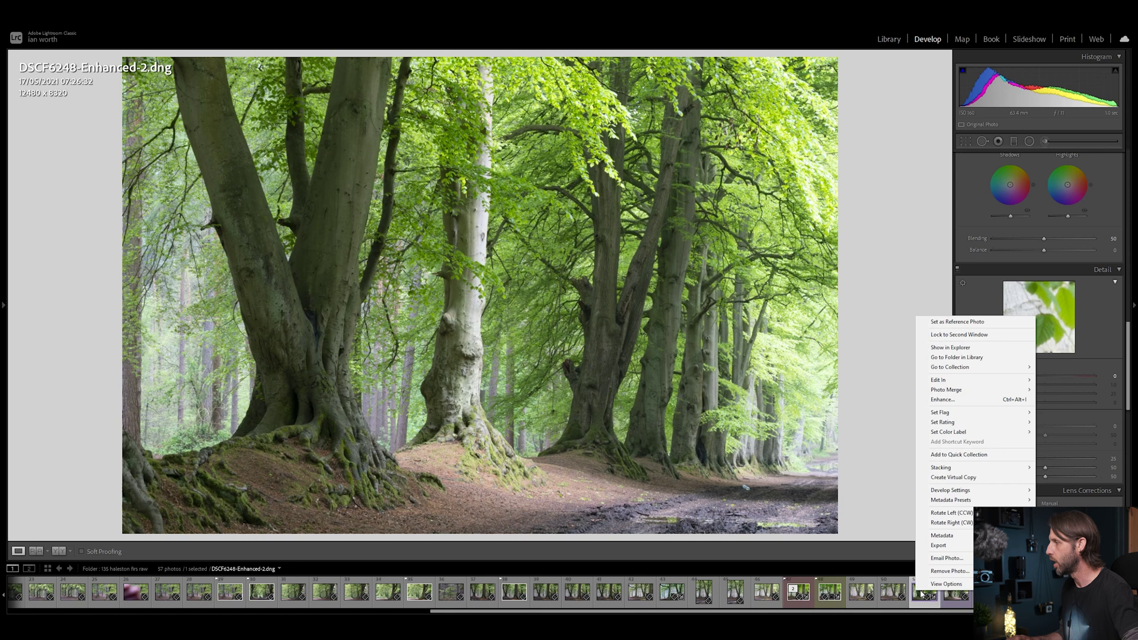
pyautogui.moveTo(952, 504)
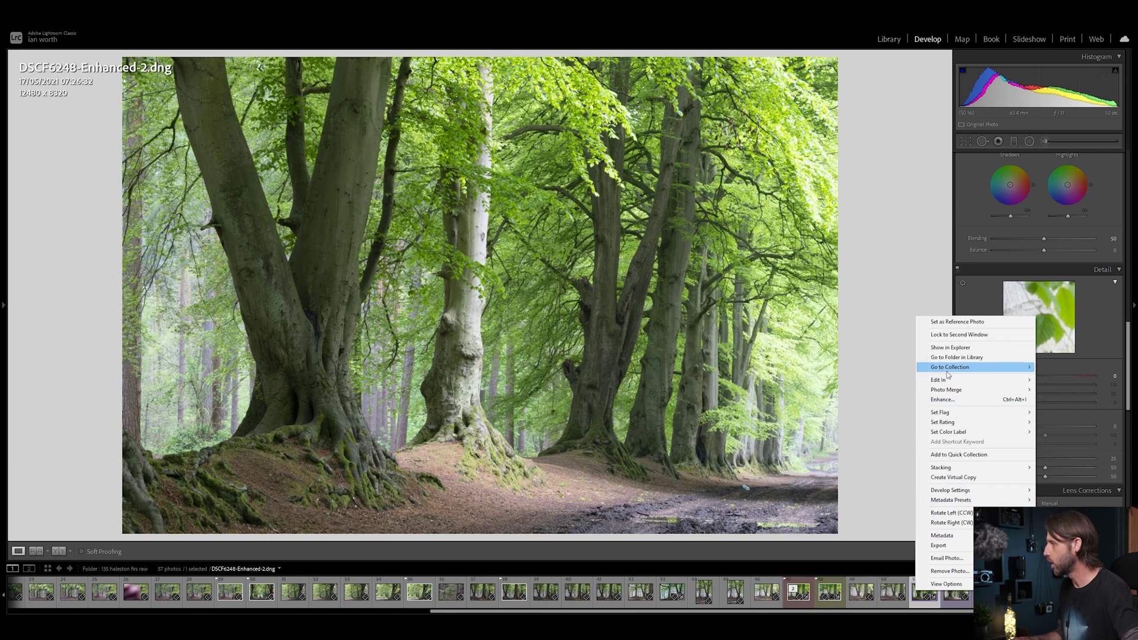
pyautogui.moveTo(949, 380)
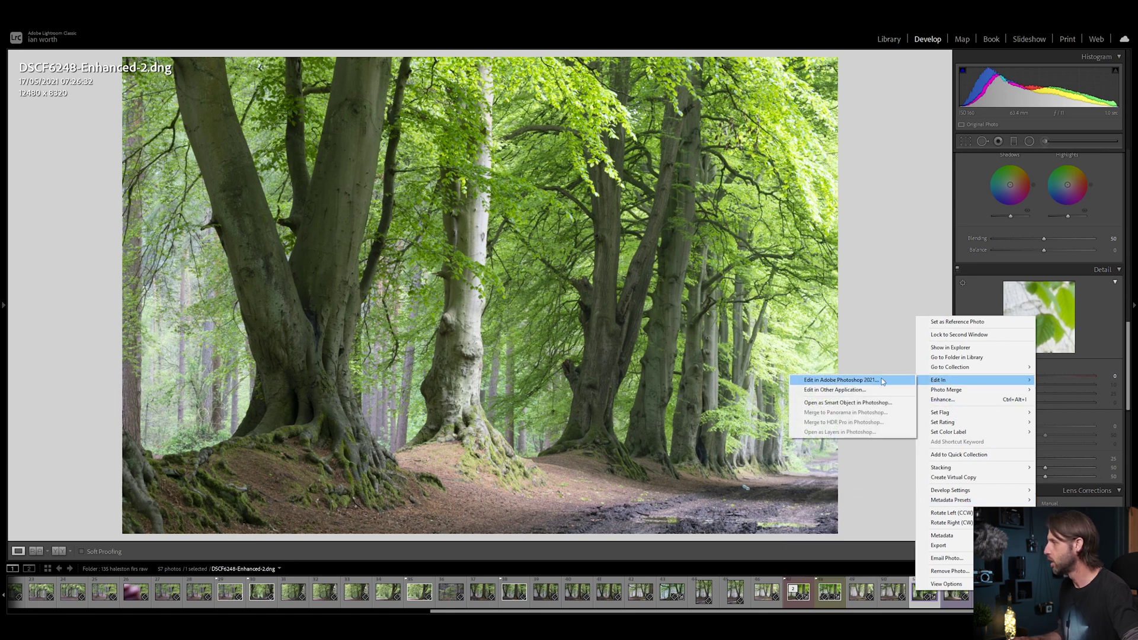
pyautogui.click(842, 381)
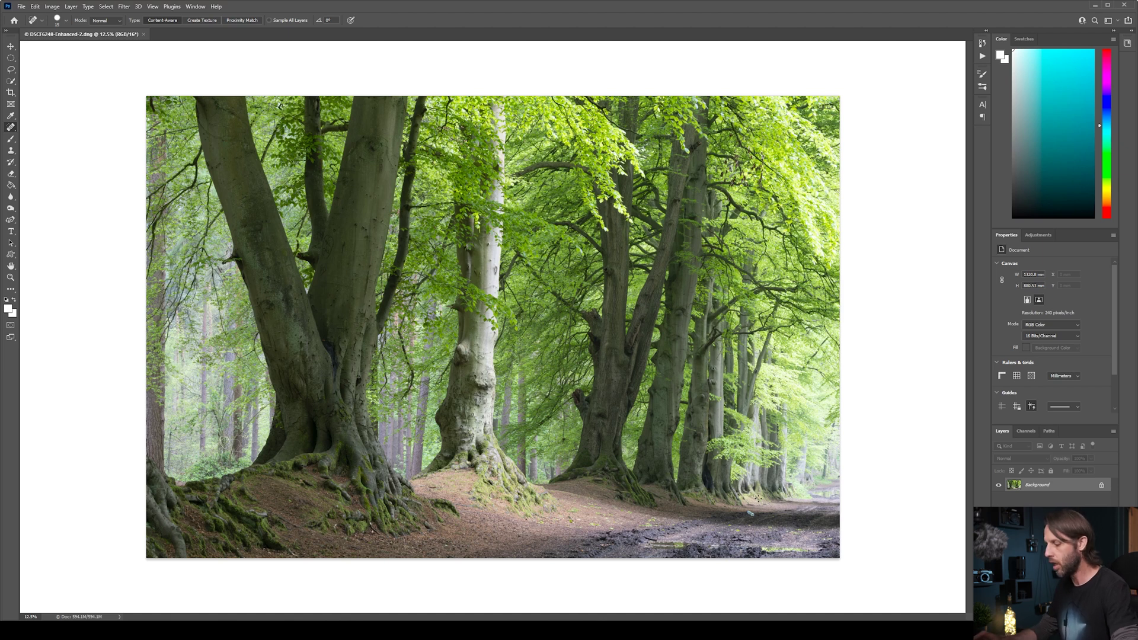
# Copy the photo to Layer 1 and apply Unsharp Mask at about 345%, radius 1.0 px
pyautogui.hotkey('ctrl', 'j')
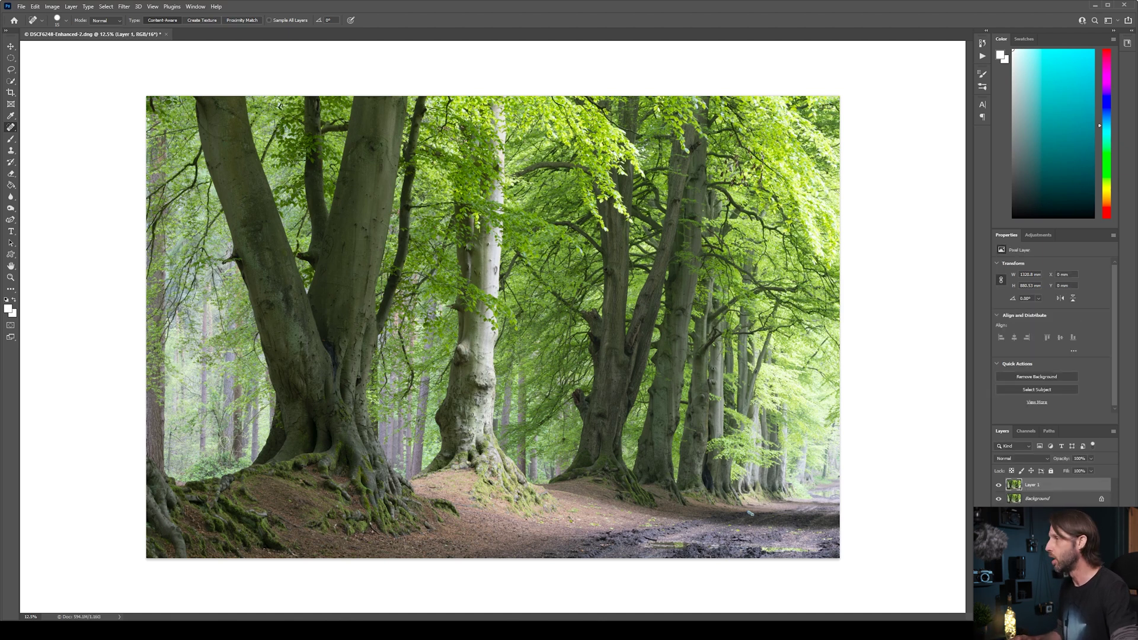
pyautogui.click(127, 8)
pyautogui.moveTo(163, 172)
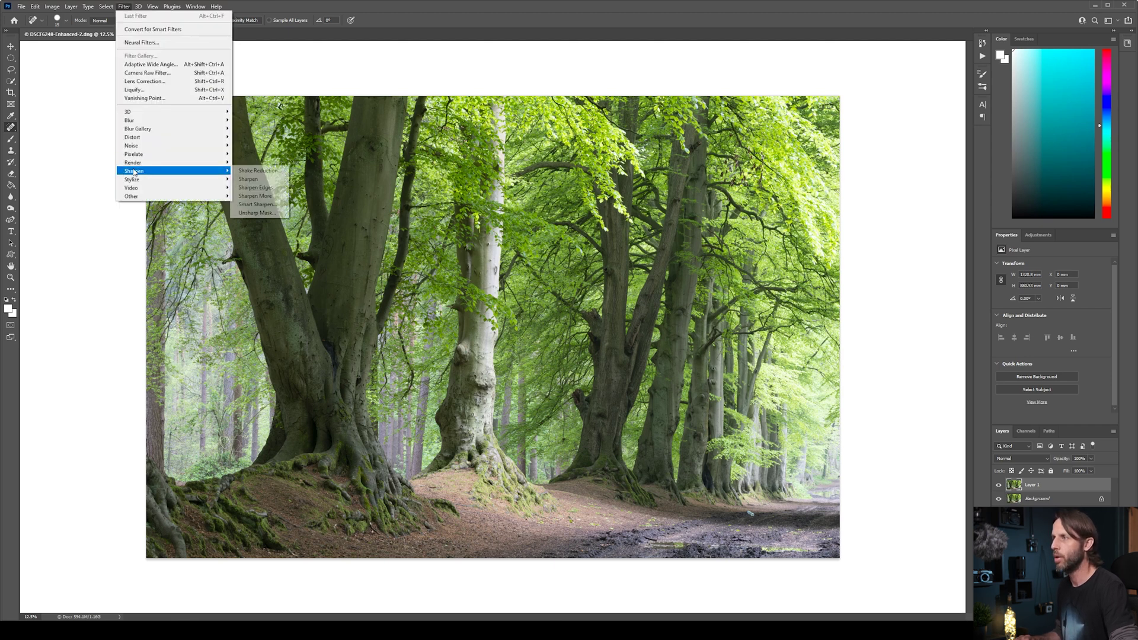
pyautogui.click(249, 213)
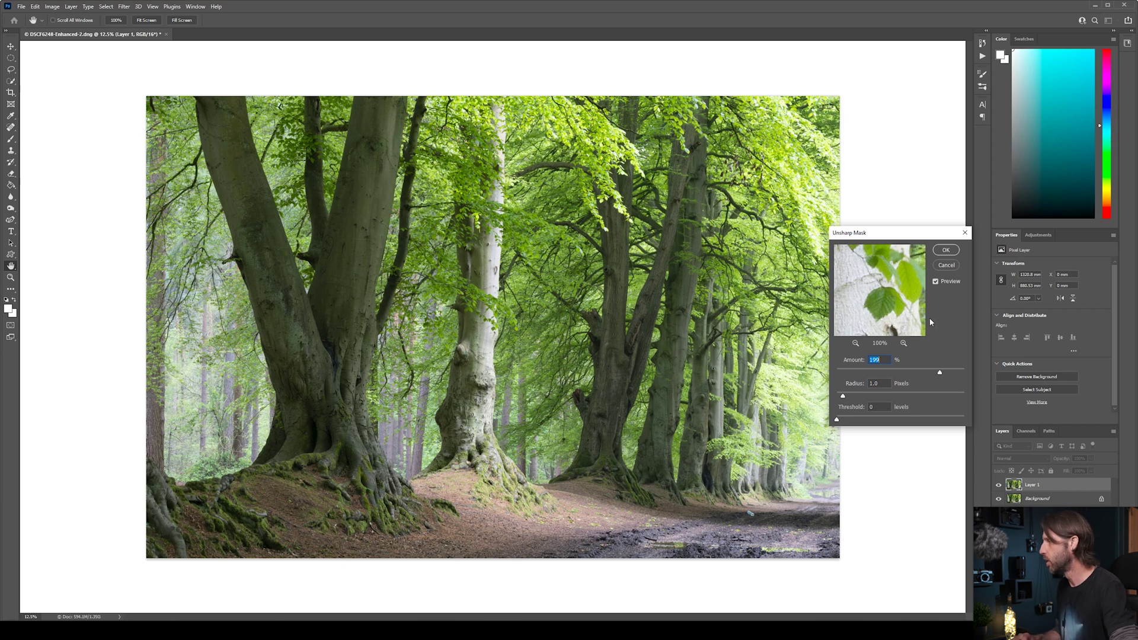
pyautogui.moveTo(941, 374); pyautogui.dragTo(945, 373)
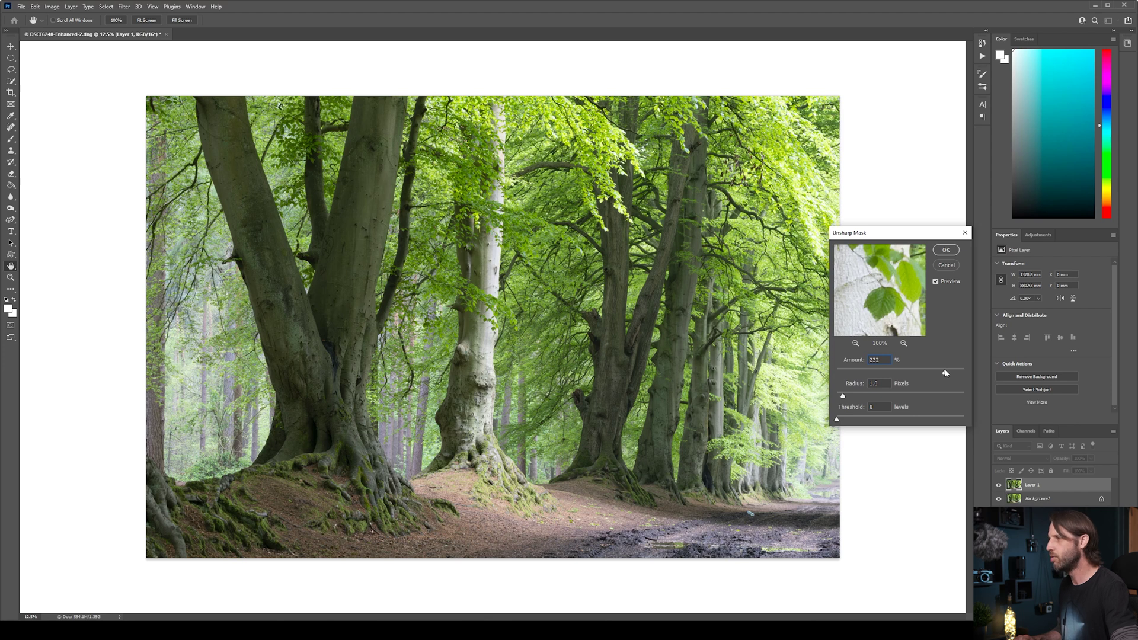
pyautogui.moveTo(947, 373); pyautogui.dragTo(949, 375)
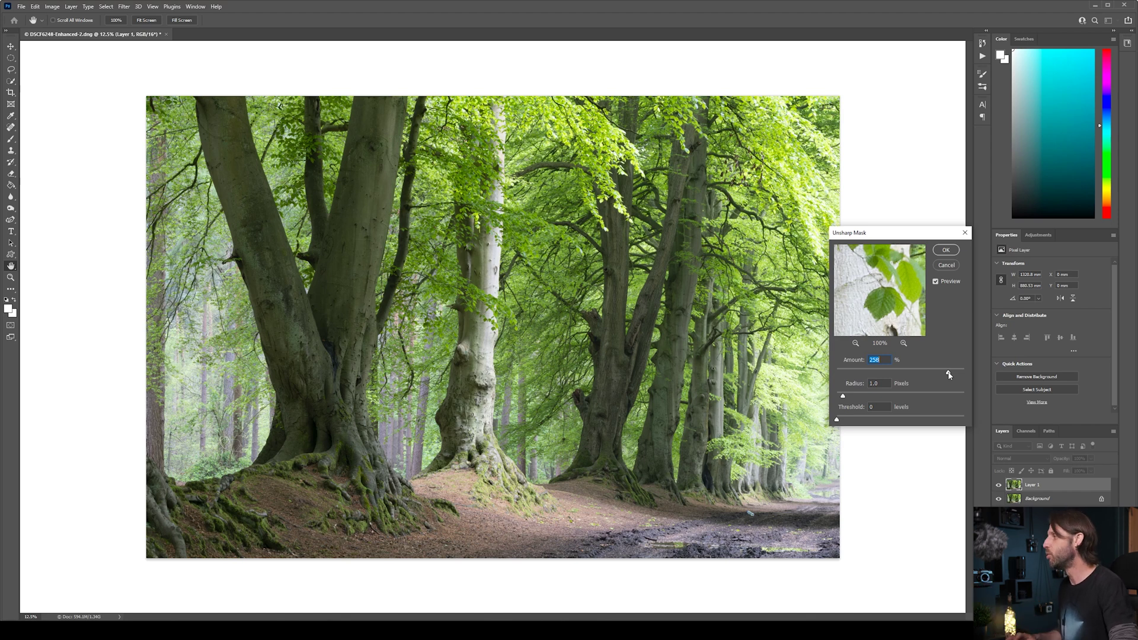
pyautogui.moveTo(949, 375); pyautogui.dragTo(956, 380)
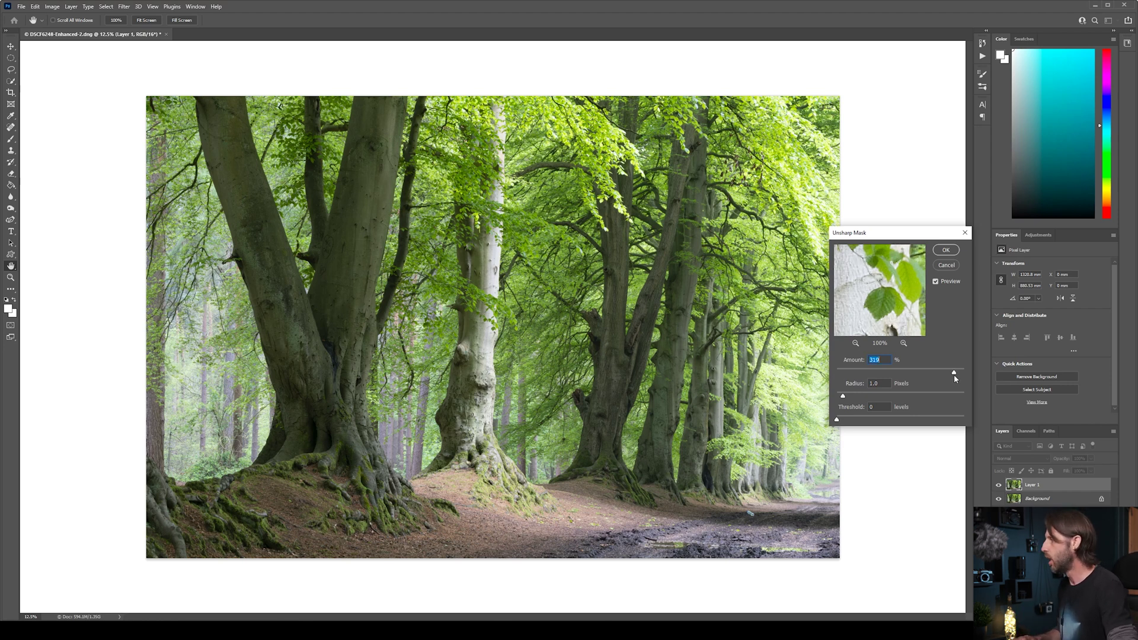
pyautogui.moveTo(955, 376); pyautogui.dragTo(956, 374)
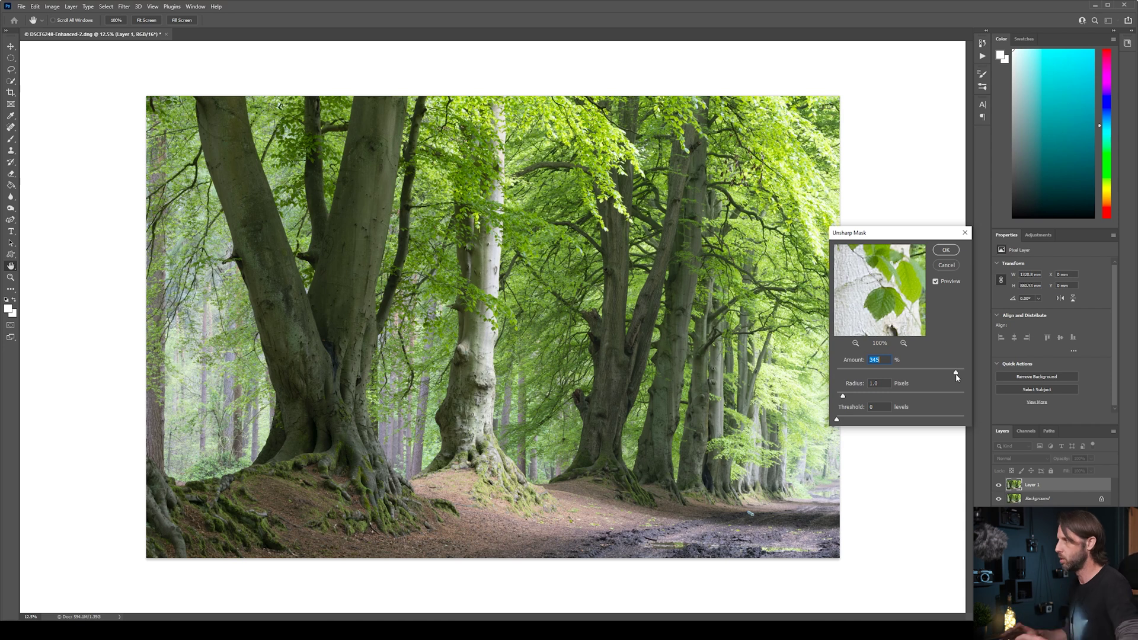
pyautogui.click(946, 250)
pyautogui.press('j')
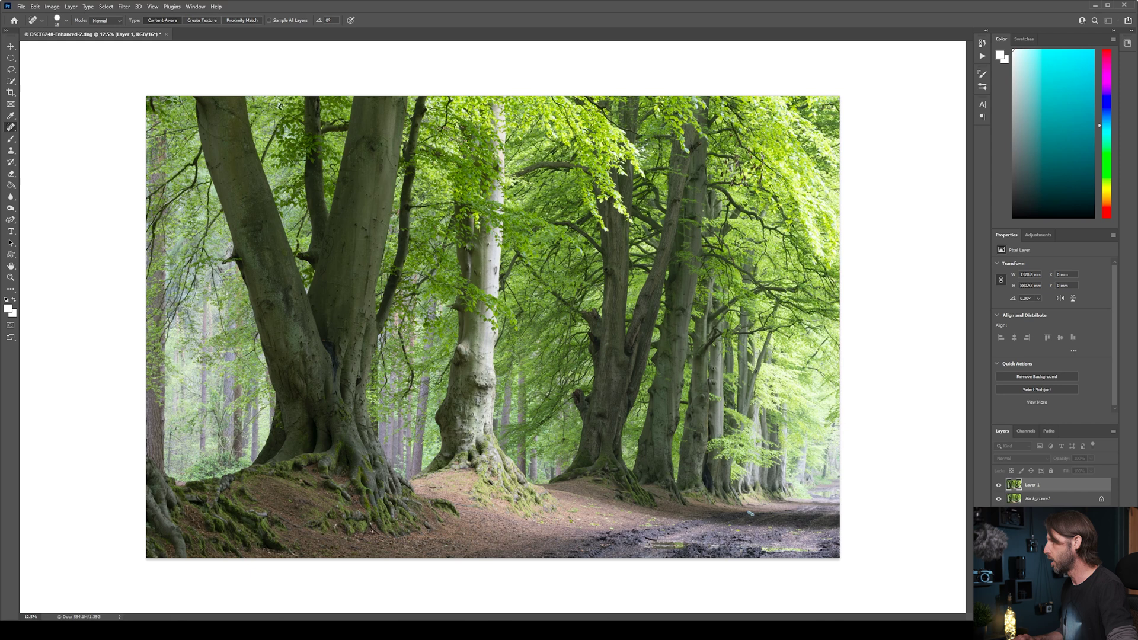
# Zoom to 50% and inspect the central beech trunk, its base and the right-hand tree
pyautogui.click(1018, 487)
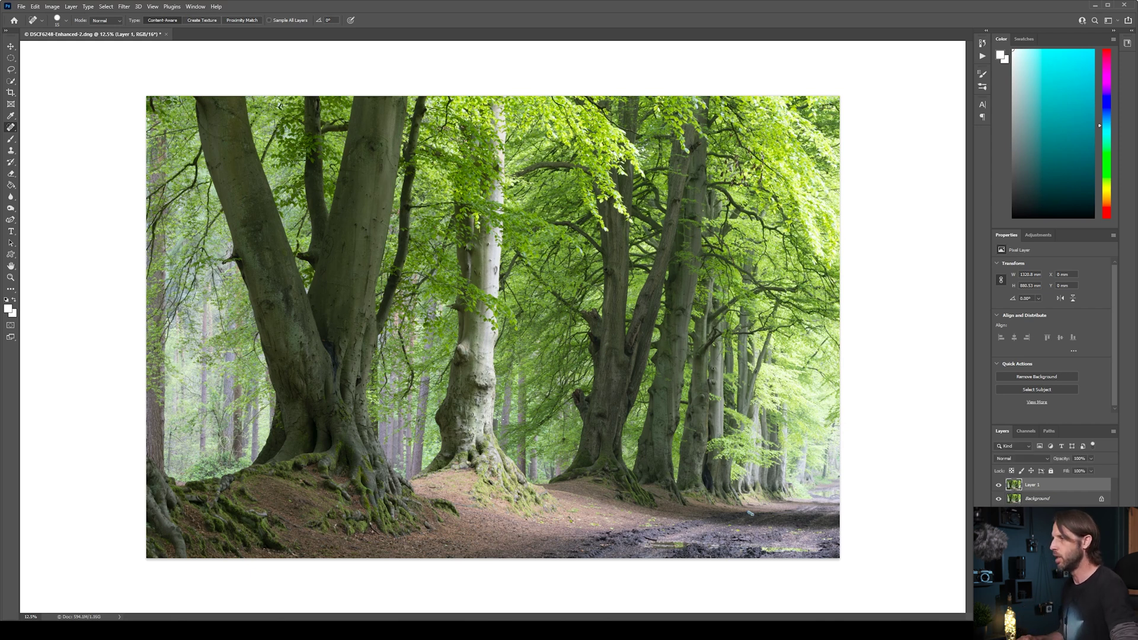
pyautogui.scroll(3, 484, 404)
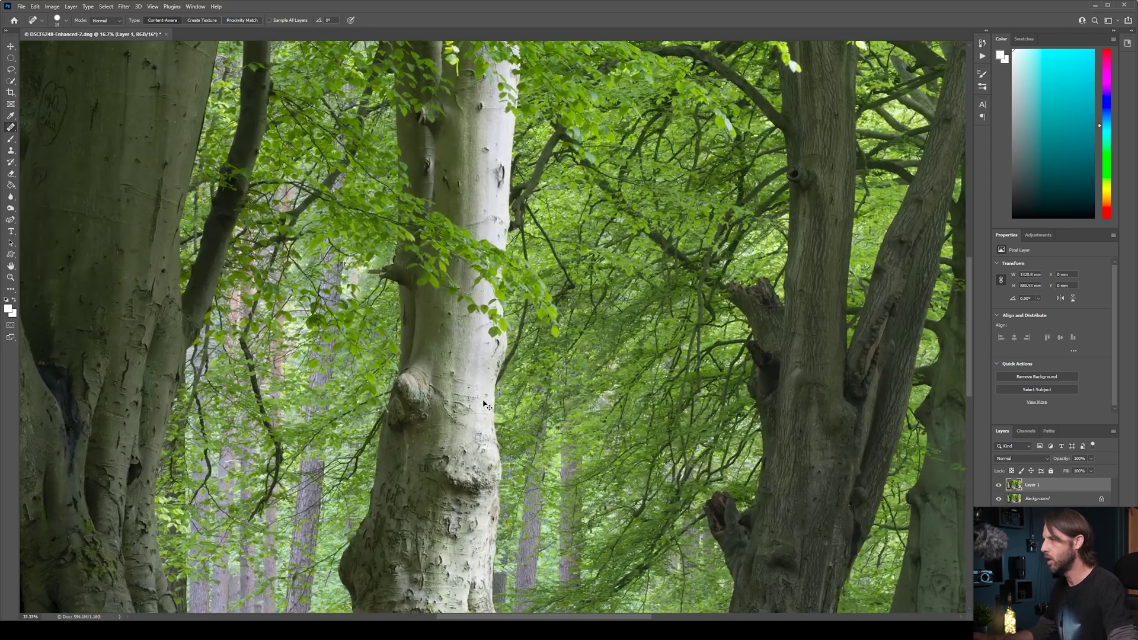
pyautogui.moveTo(466, 440); pyautogui.dragTo(518, 306)
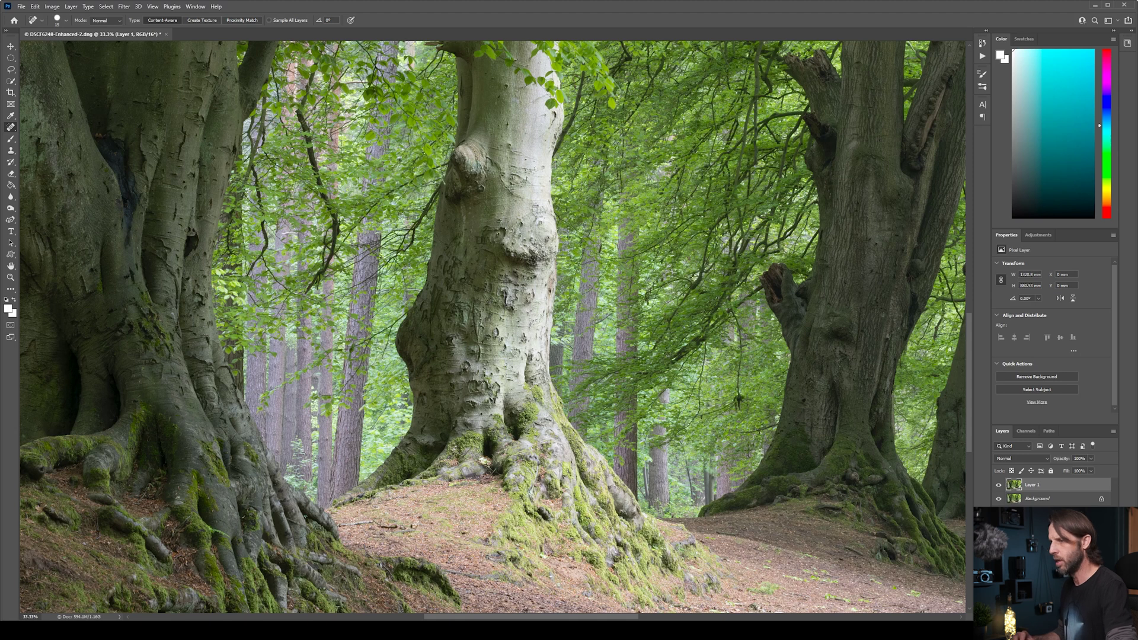
pyautogui.hotkey('ctrl', '+')
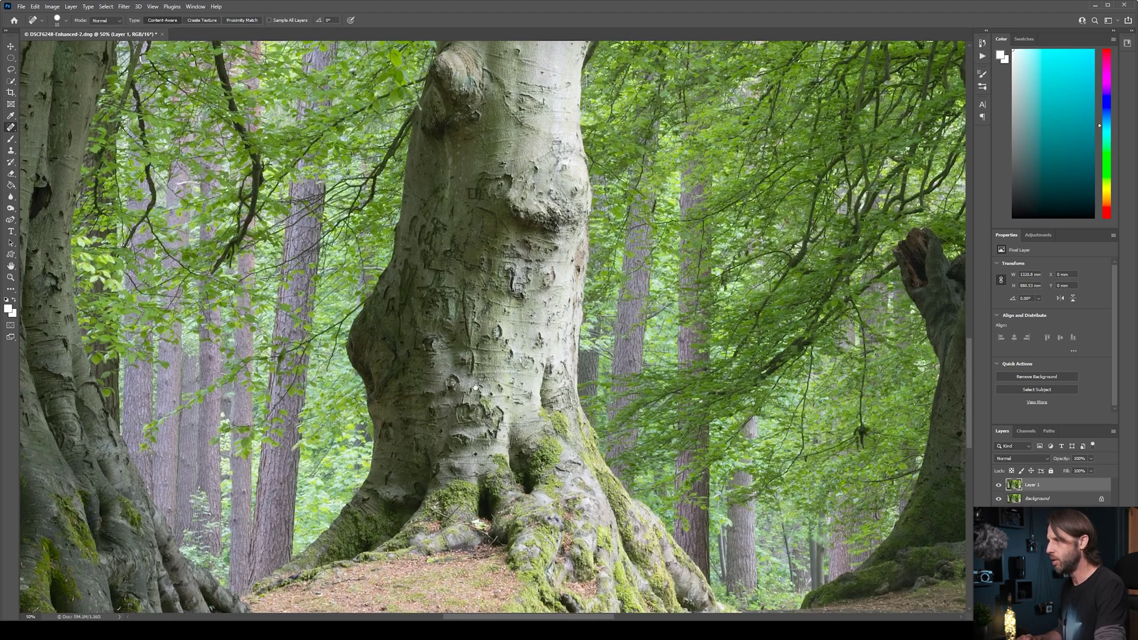
pyautogui.moveTo(474, 406); pyautogui.dragTo(499, 302)
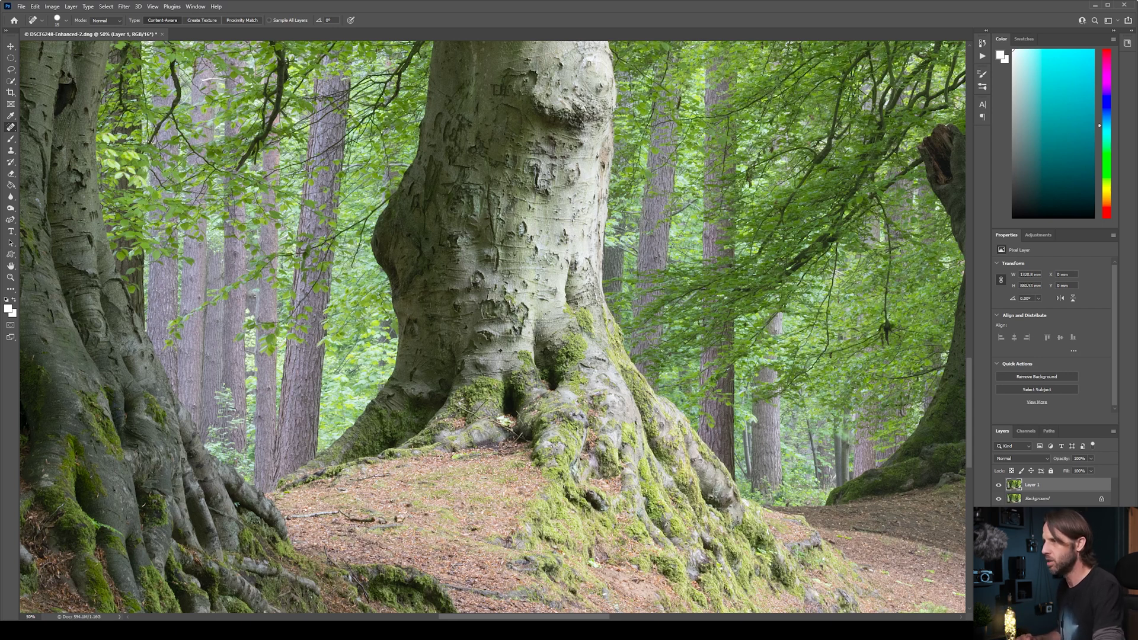
pyautogui.moveTo(283, 599); pyautogui.dragTo(362, 438)
pyautogui.moveTo(667, 252); pyautogui.dragTo(486, 383)
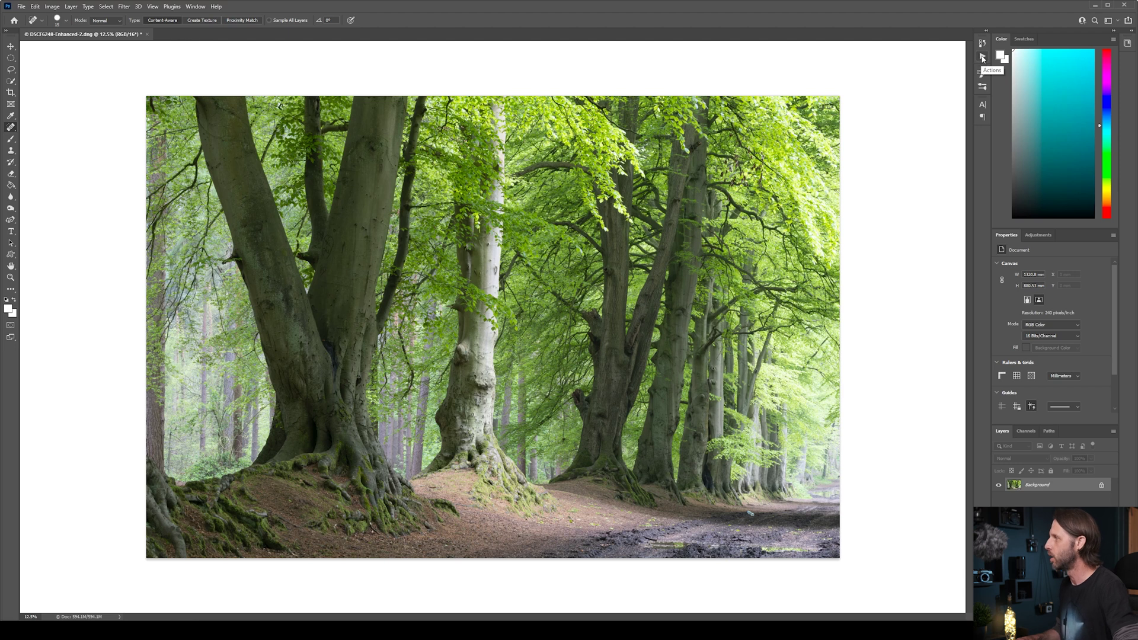
# Create a new action named 'super res sharpen' and start recording it
pyautogui.click(983, 58)
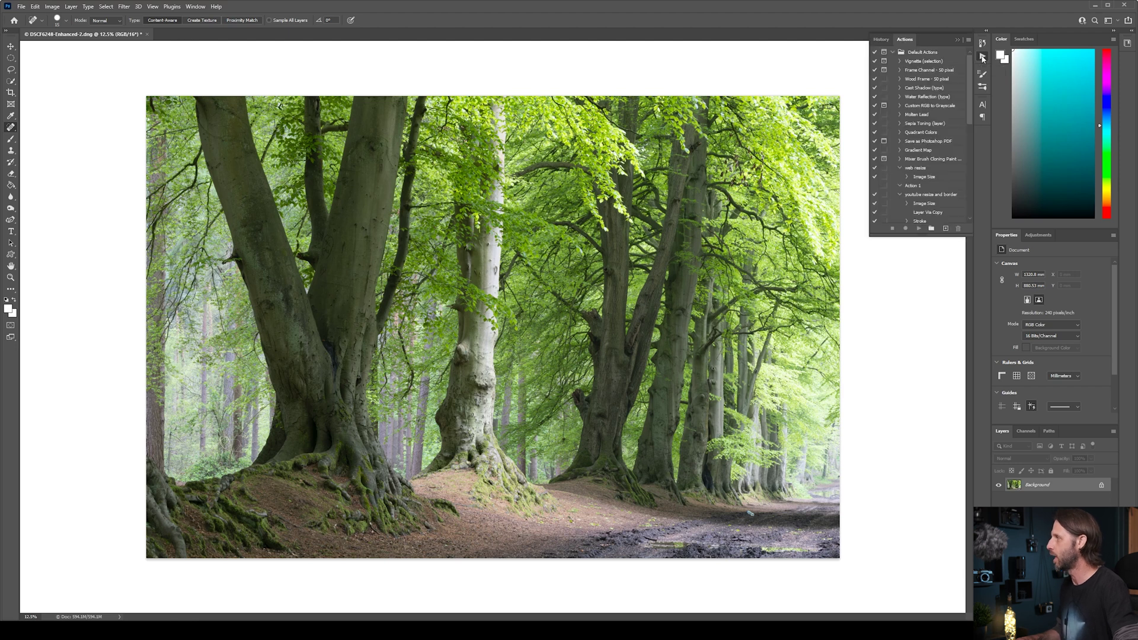
pyautogui.click(945, 229)
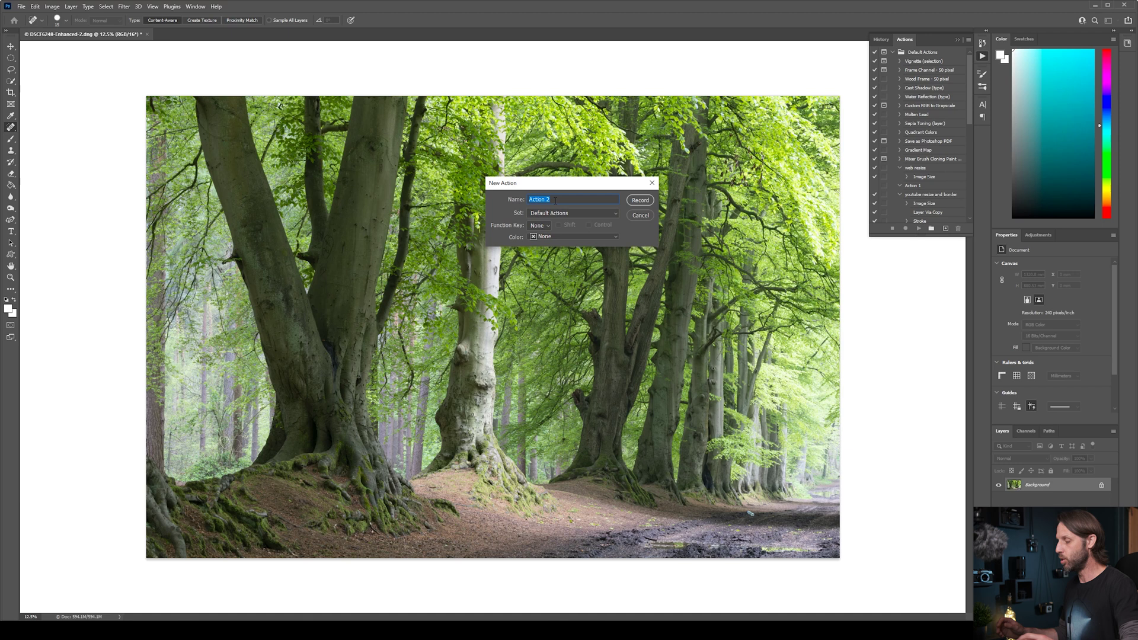
pyautogui.press('BackSpace')
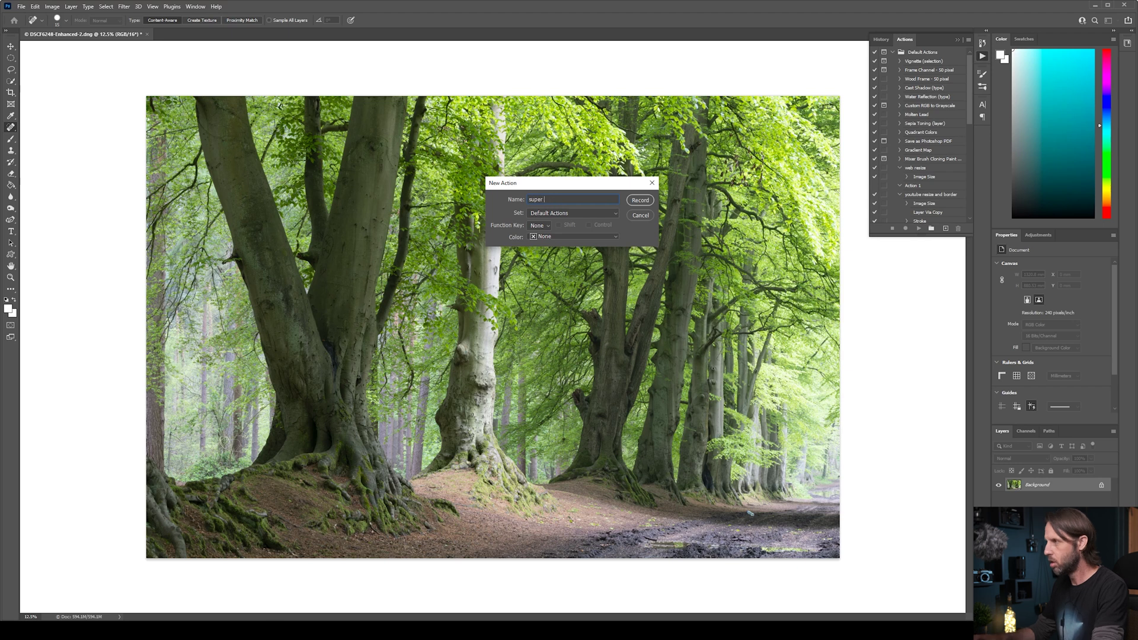
pyautogui.write('super res sharpen')
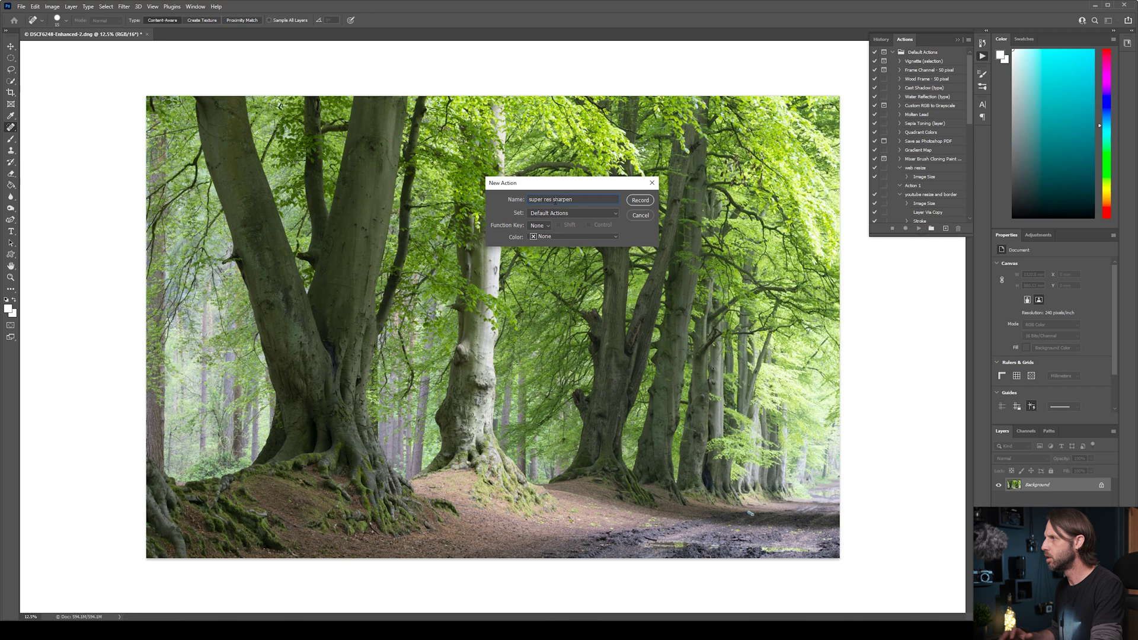
pyautogui.click(633, 201)
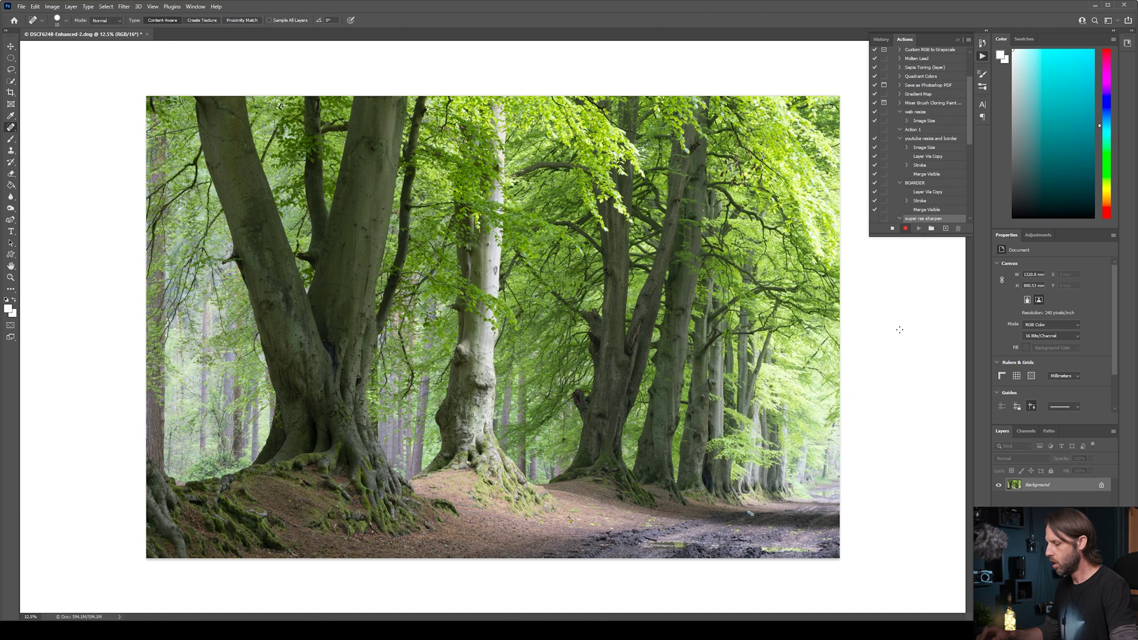
# Record a layer copy followed by Unsharp Mask at 345%, radius 1.0 px
pyautogui.hotkey('ctrl', 'j')
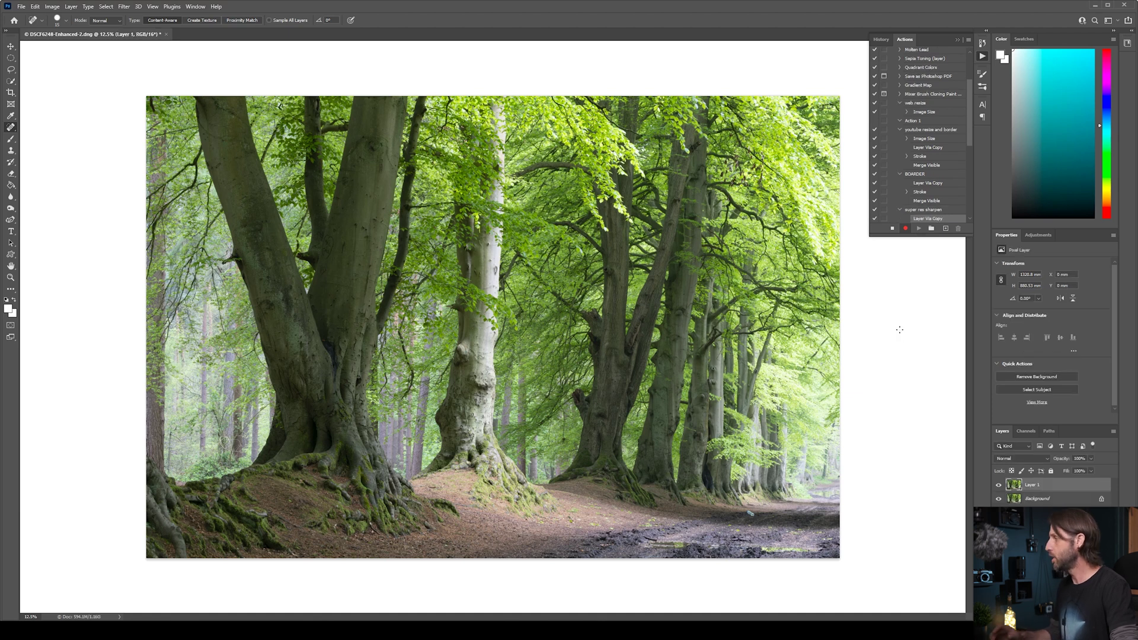
pyautogui.click(125, 7)
pyautogui.moveTo(137, 171)
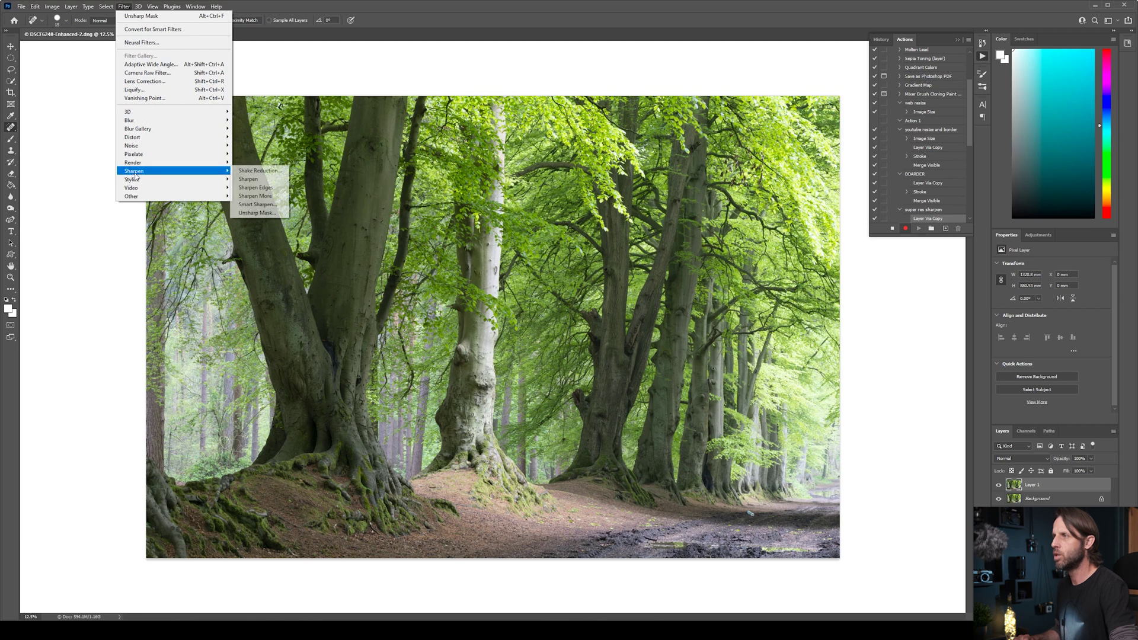
pyautogui.click(276, 217)
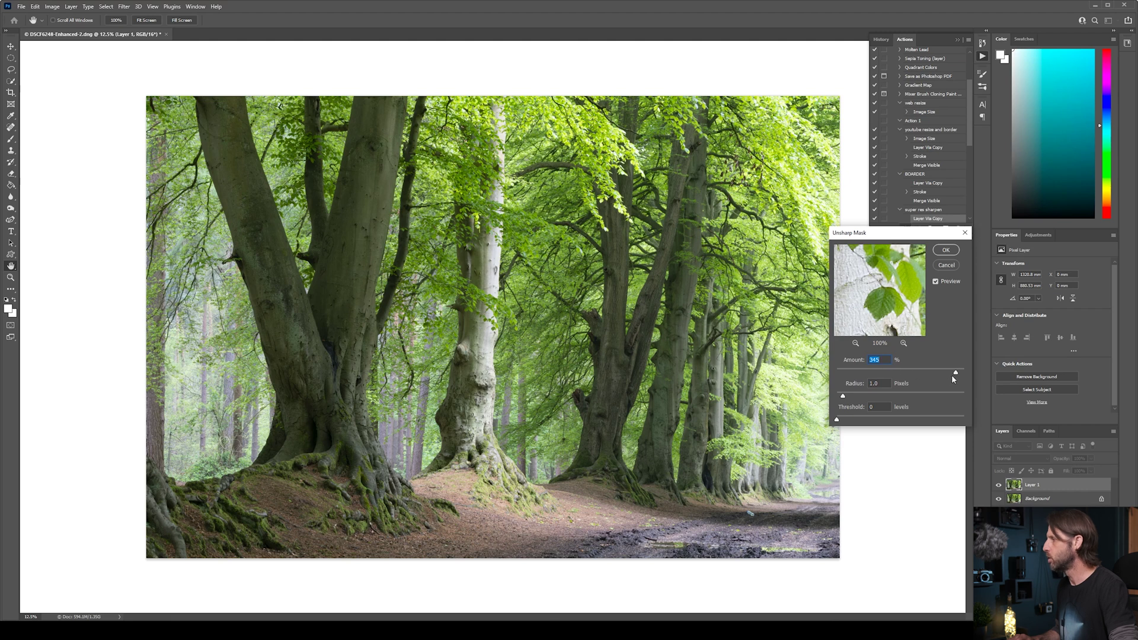
pyautogui.click(947, 251)
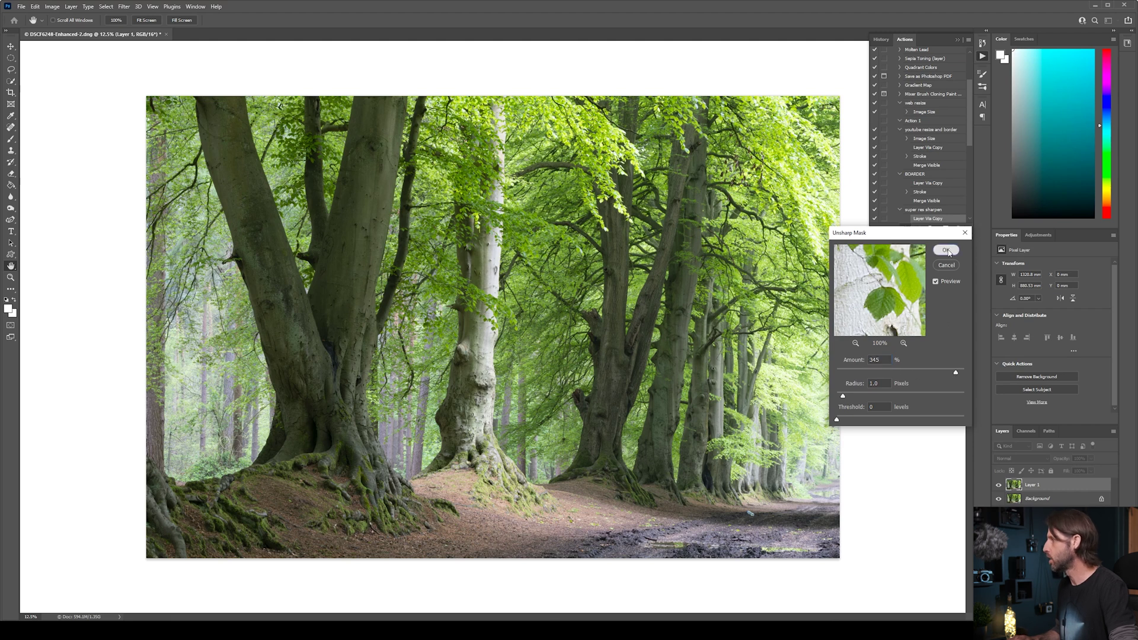
pyautogui.press('j')
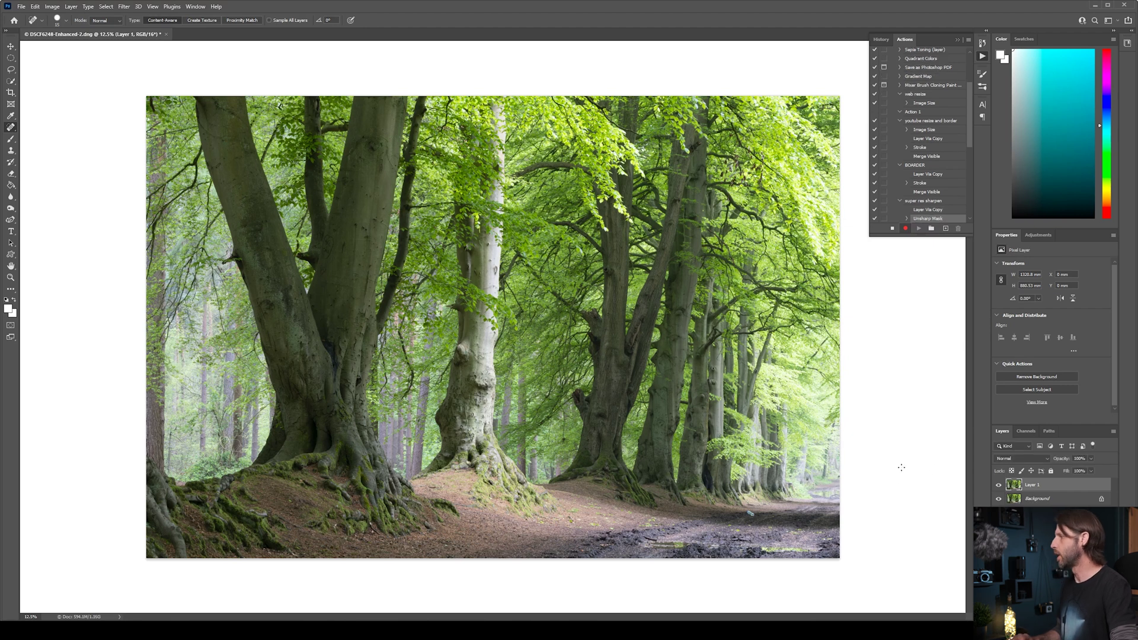
# Stop recording, undo the sharpened layer, and replay the super res sharpen action
pyautogui.click(892, 229)
pyautogui.scroll(-1, 919, 190)
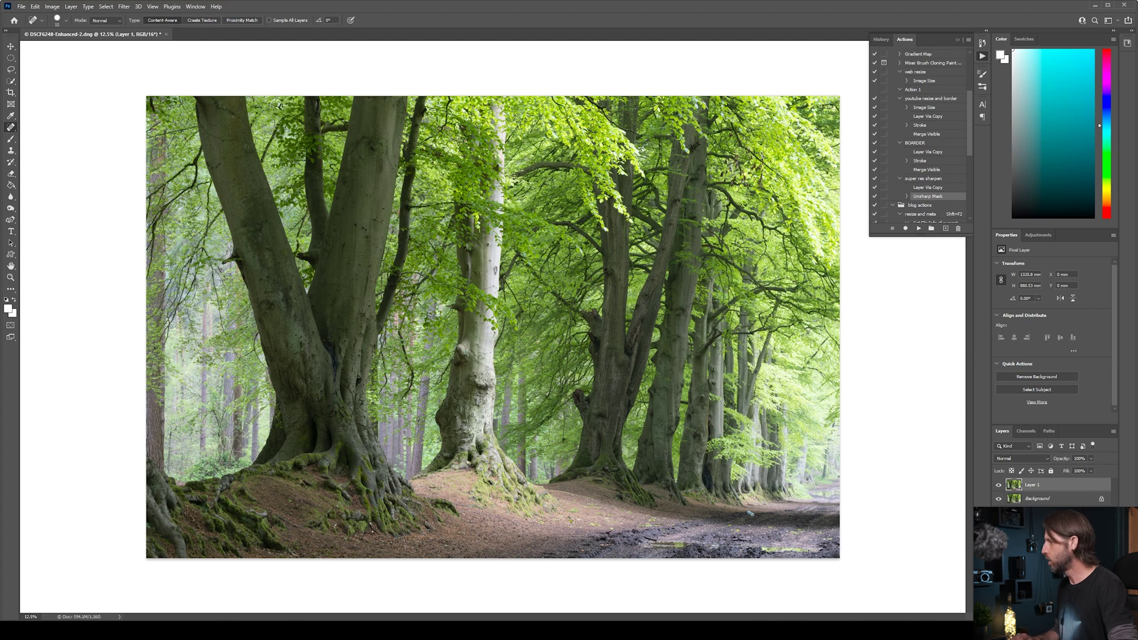
pyautogui.hotkey('ctrl', 'e')
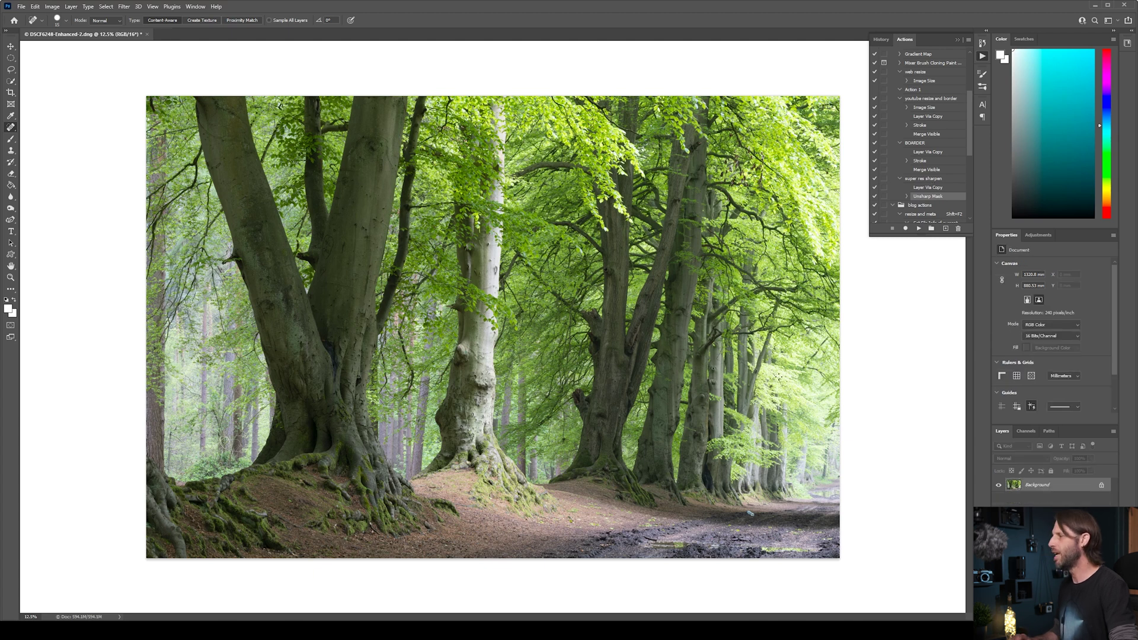
pyautogui.click(923, 180)
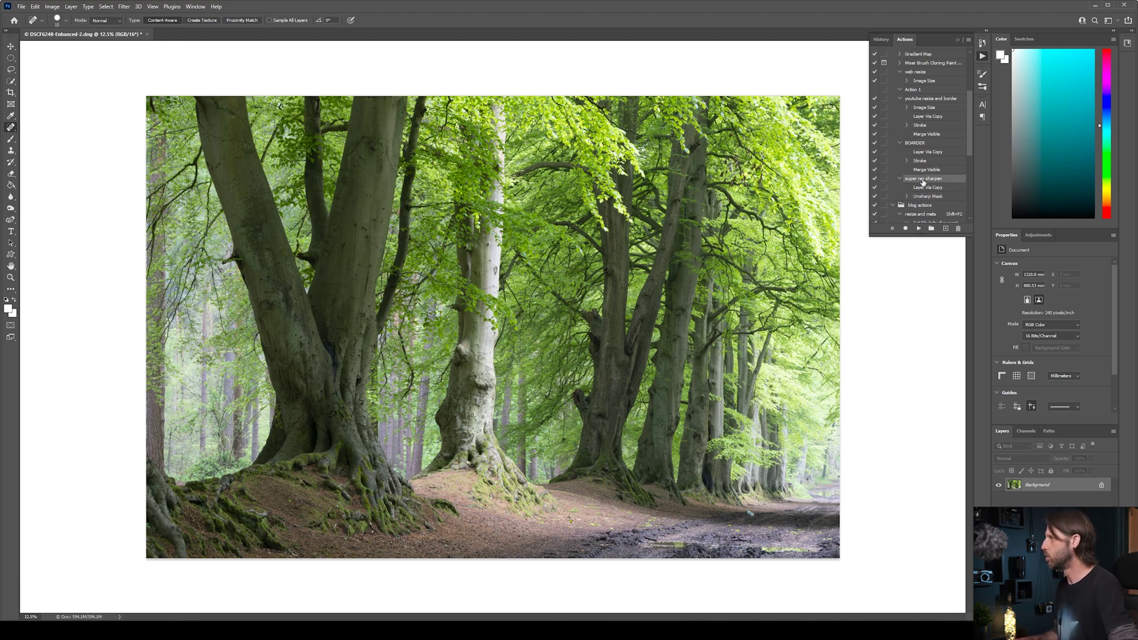
pyautogui.click(918, 230)
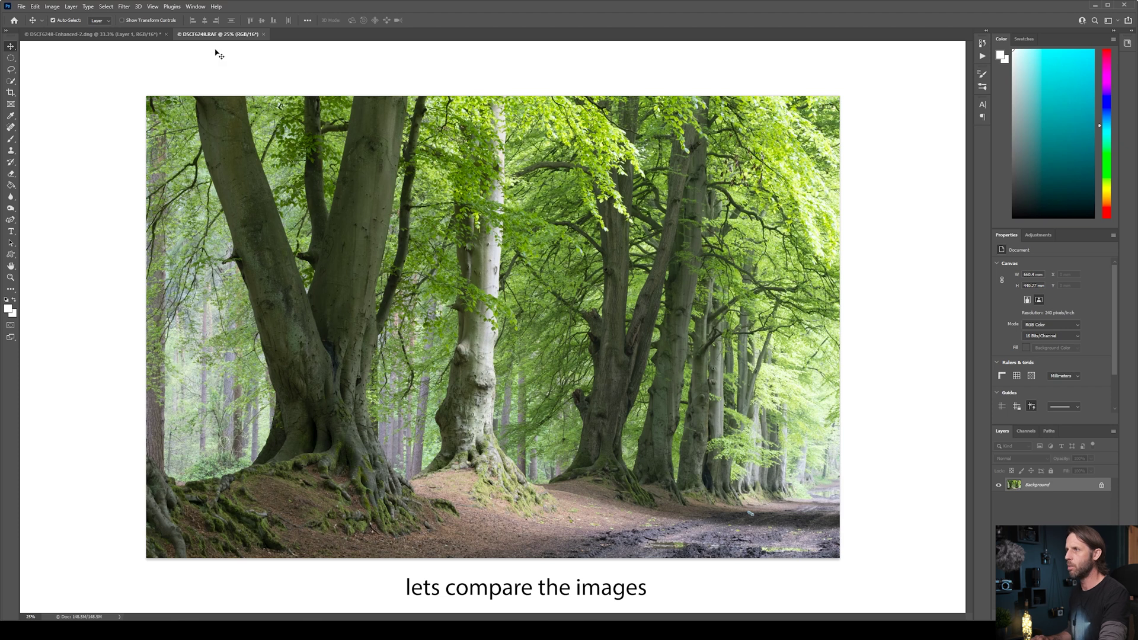
# Apply Unsharp Mask directly to the original DSCF6248.RAF Background layer
pyautogui.click(124, 6)
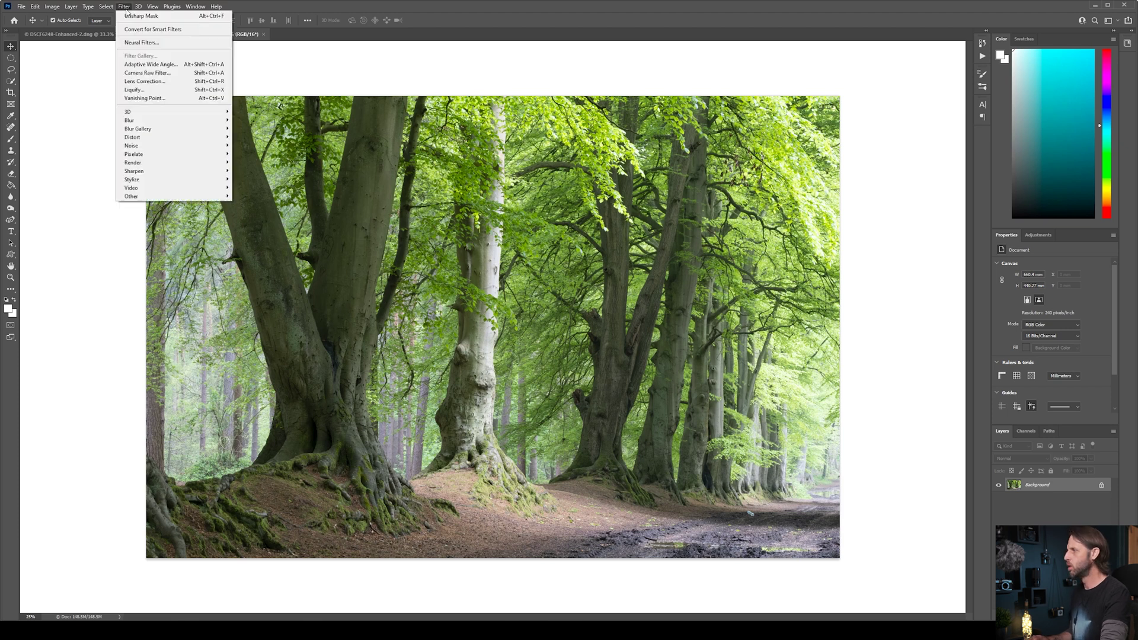
pyautogui.moveTo(133, 171)
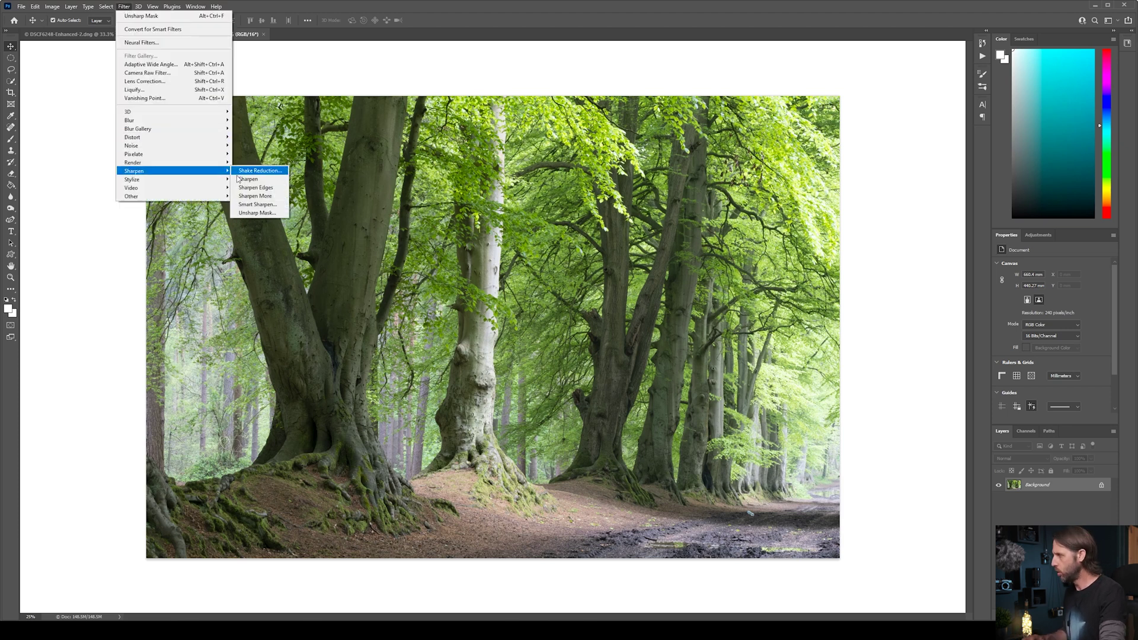
pyautogui.click(255, 212)
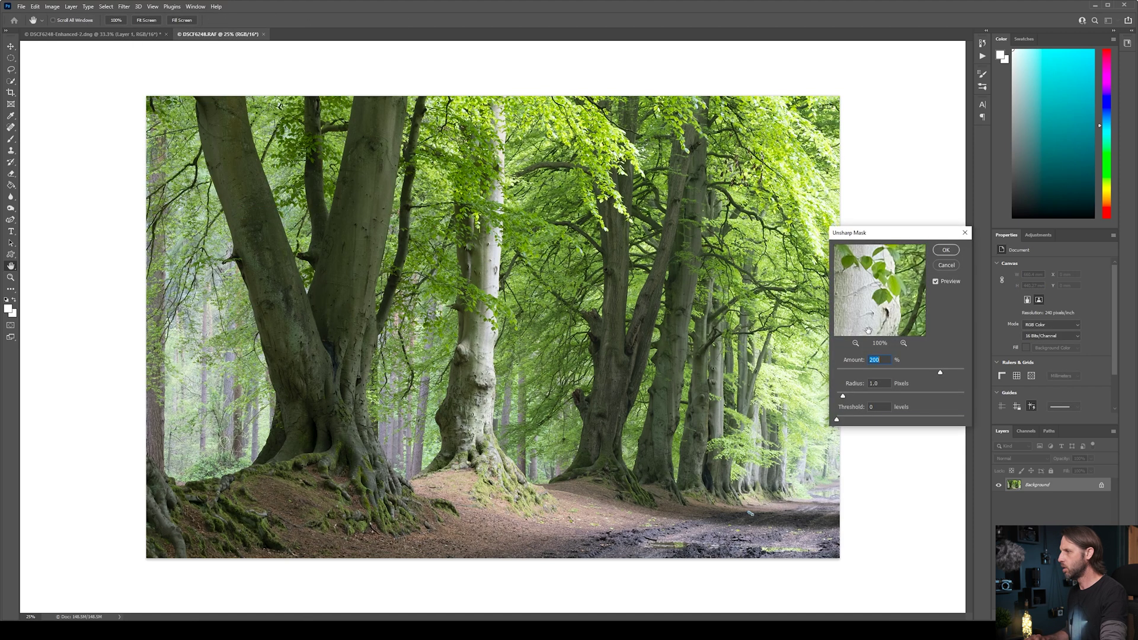
pyautogui.click(947, 249)
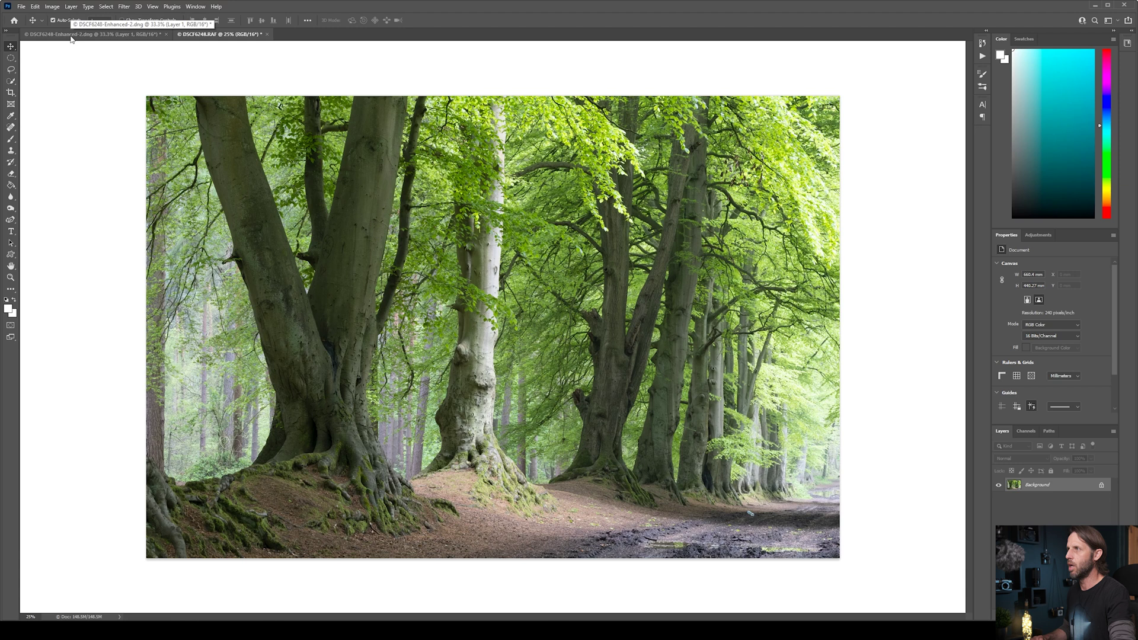
# Arrange the enhanced DNG and the original RAF photo side by side from the Window menu
pyautogui.click(195, 7)
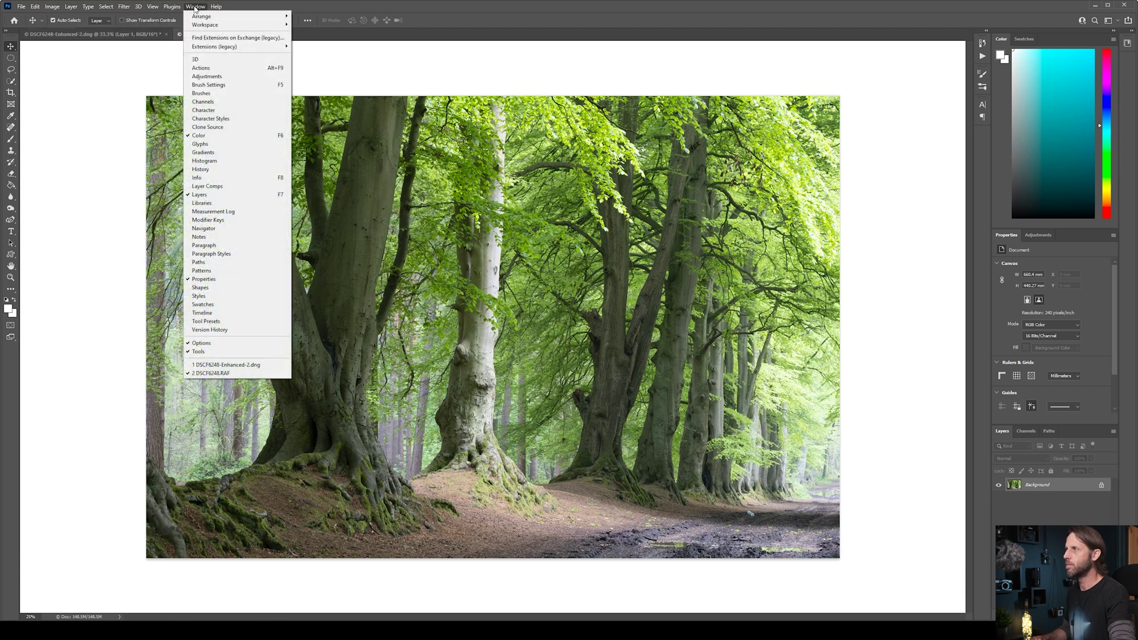
pyautogui.moveTo(202, 29)
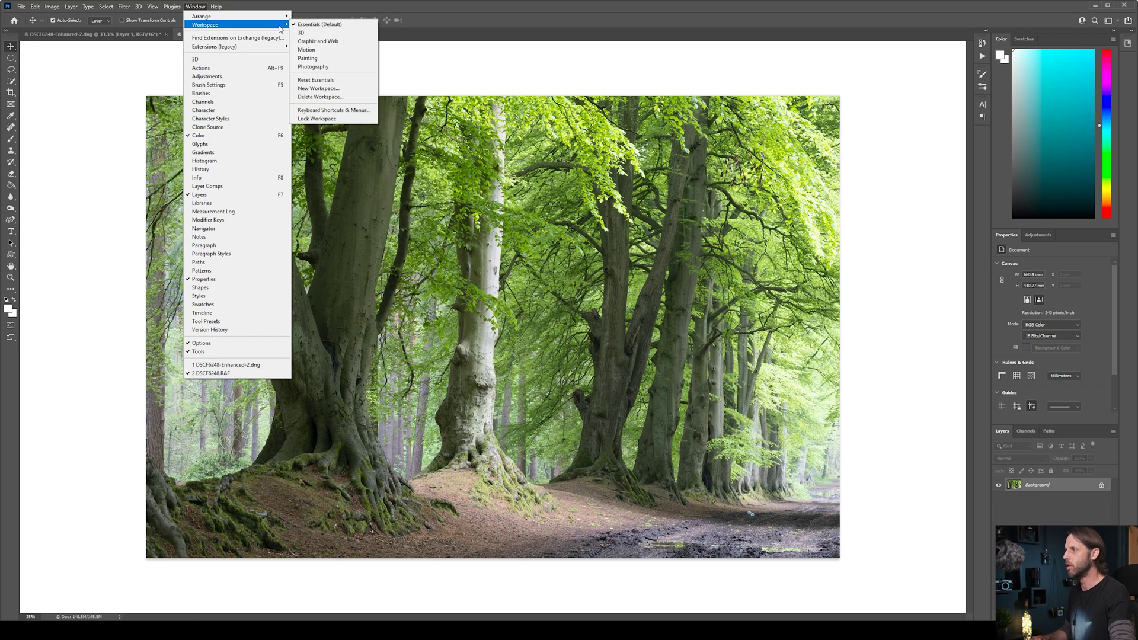
pyautogui.moveTo(272, 17)
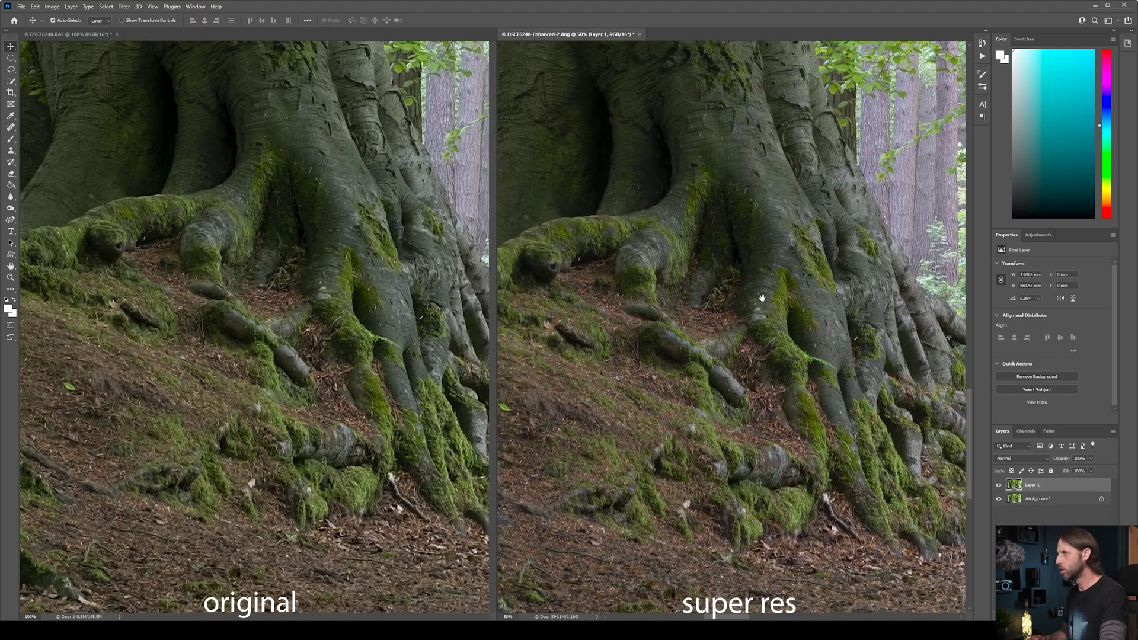
pyautogui.moveTo(763, 300)
pyautogui.mouseDown()
pyautogui.moveTo(767, 260)
pyautogui.moveTo(763, 302)
pyautogui.moveTo(772, 296)
pyautogui.mouseUp()
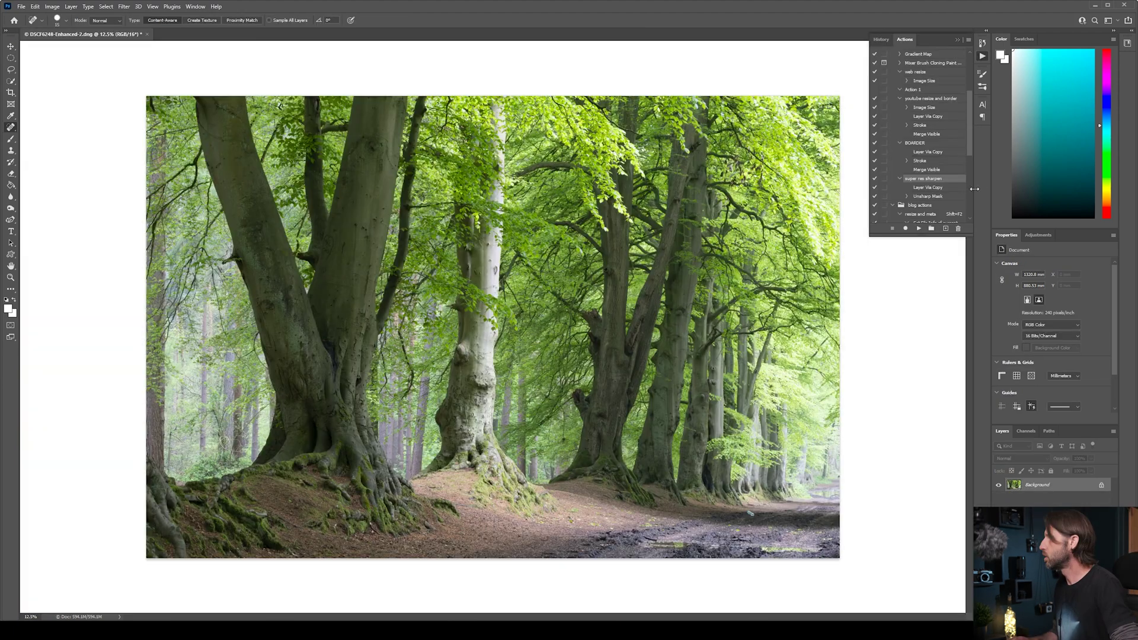
# Create a new action named 'super res sharpen resize' and start recording it
pyautogui.click(946, 229)
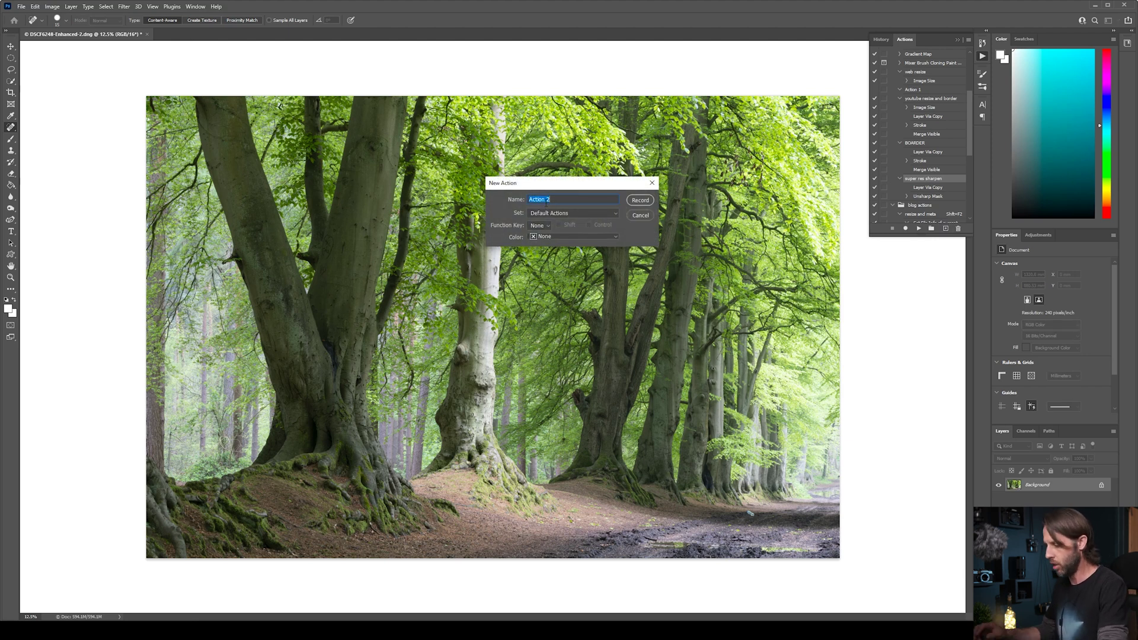
pyautogui.write('su')
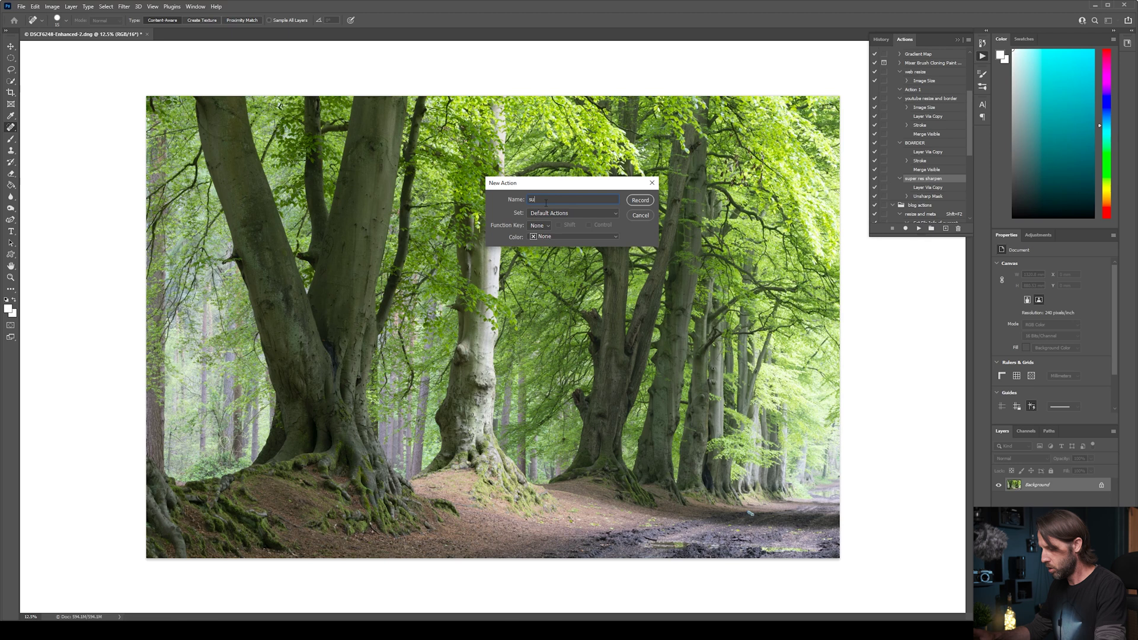
pyautogui.write('per res')
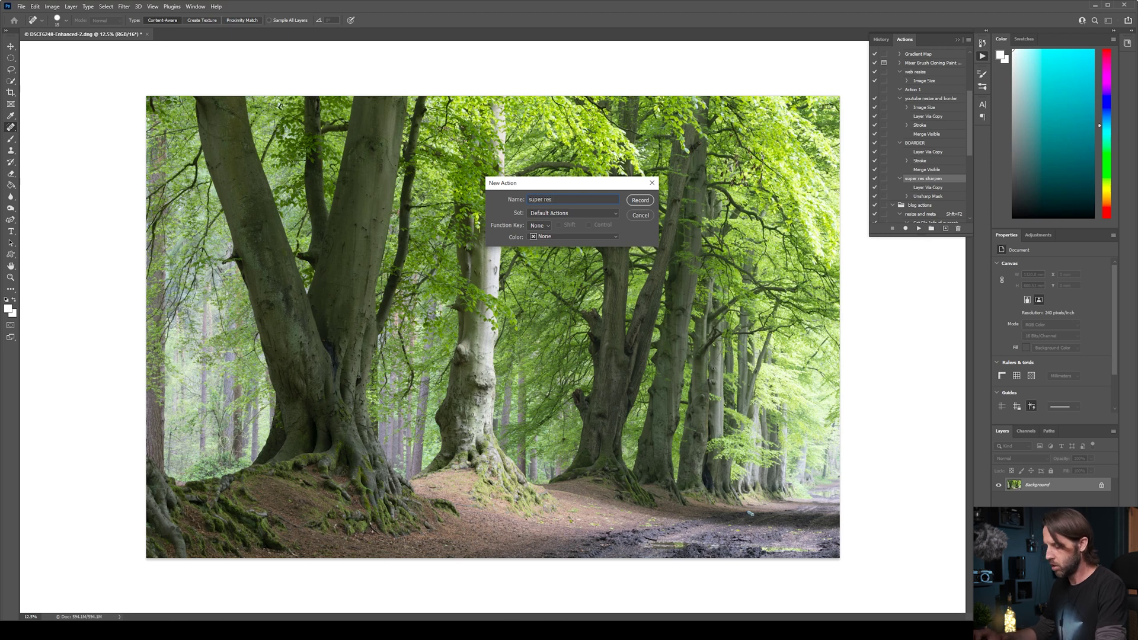
pyautogui.write(' sharpen res')
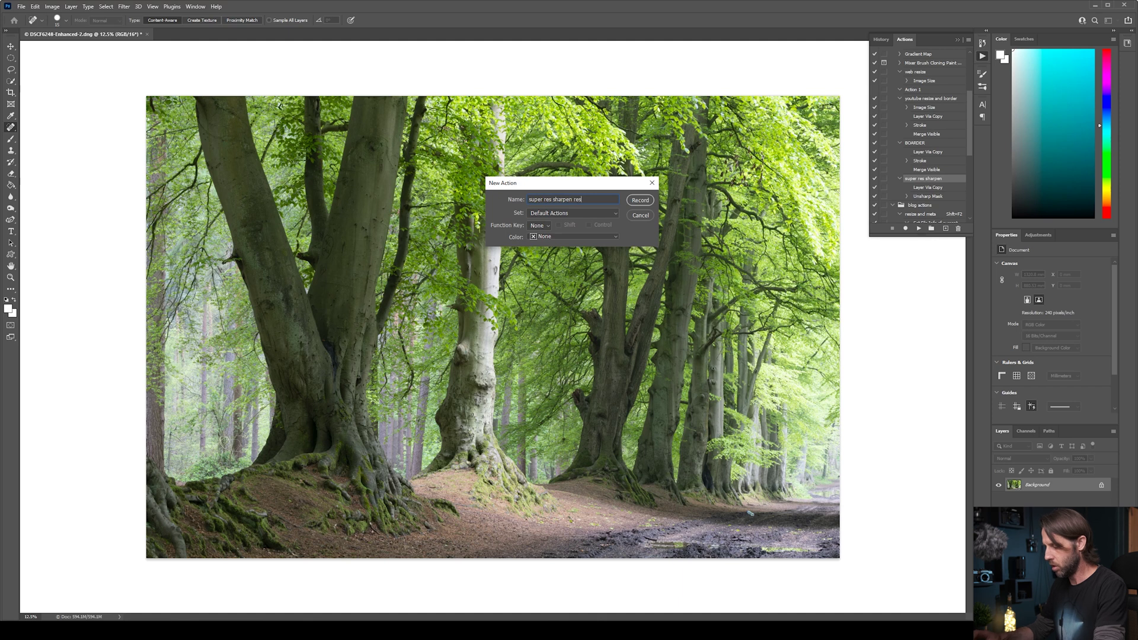
pyautogui.write('ize')
pyautogui.press('Return')
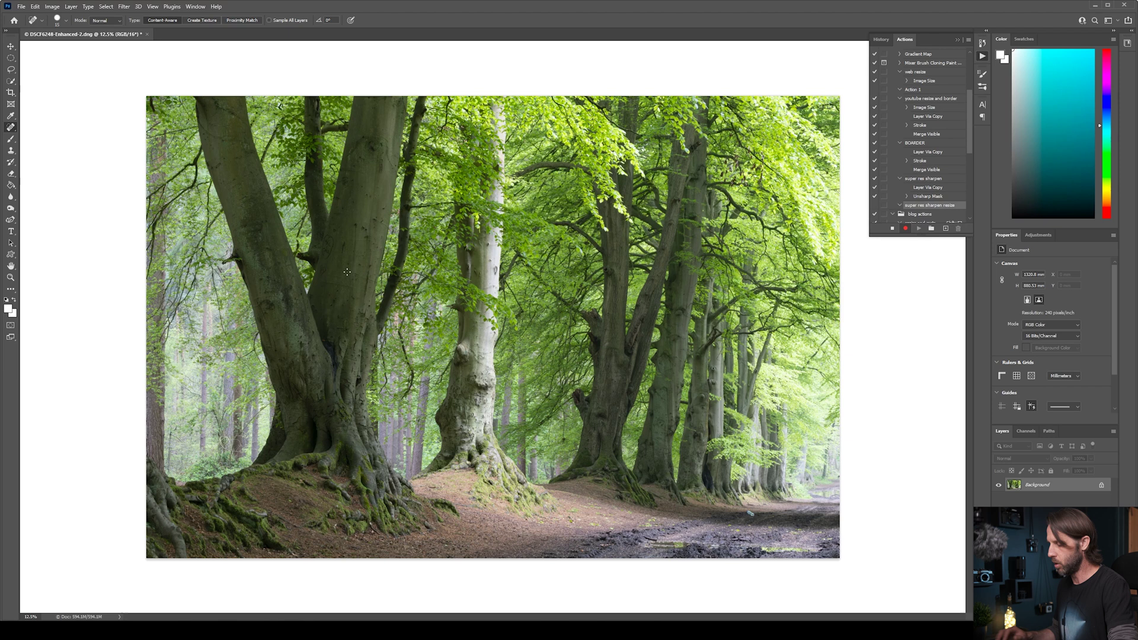
# Duplicate the photo to Layer 1 and apply Unsharp Mask at 345%, radius 1.0, threshold 0
pyautogui.hotkey('ctrl', 'j')
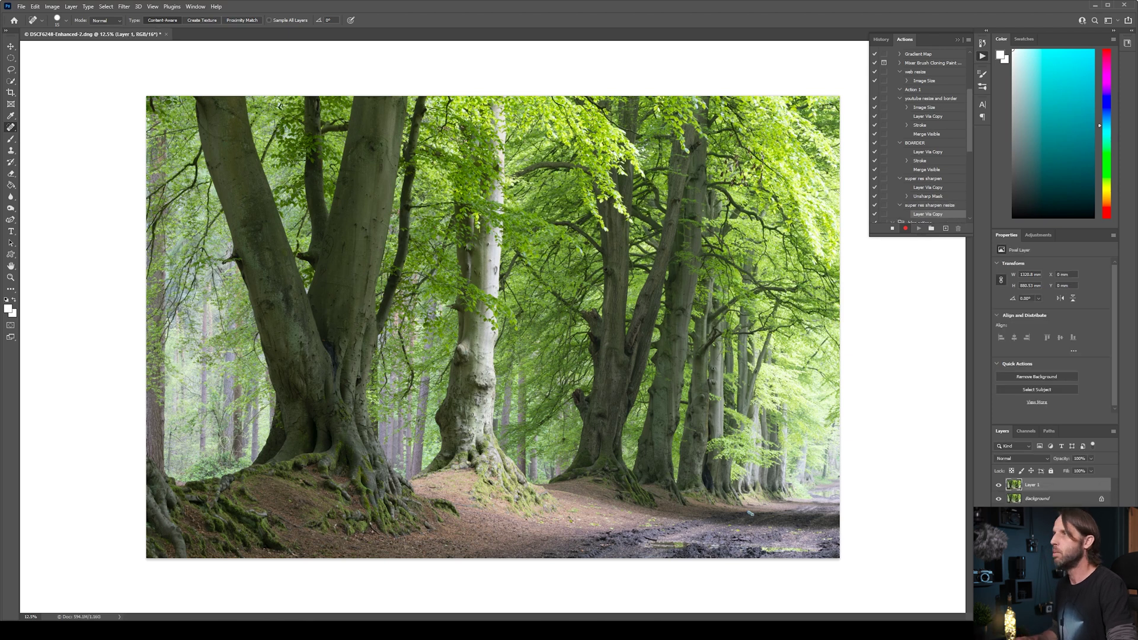
pyautogui.click(124, 7)
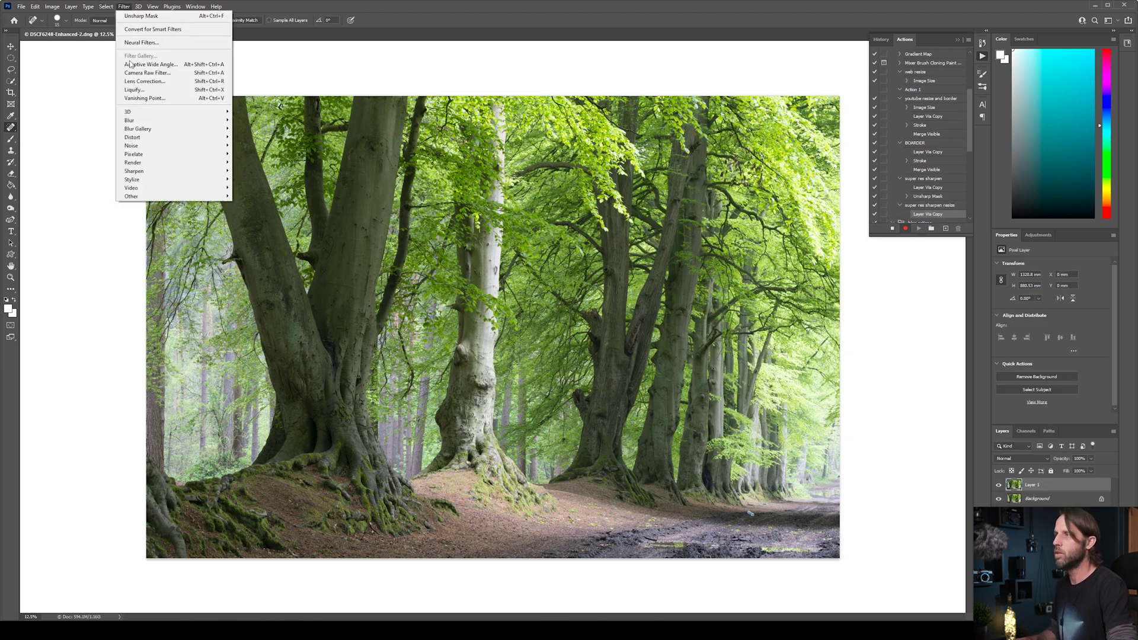
pyautogui.moveTo(149, 171)
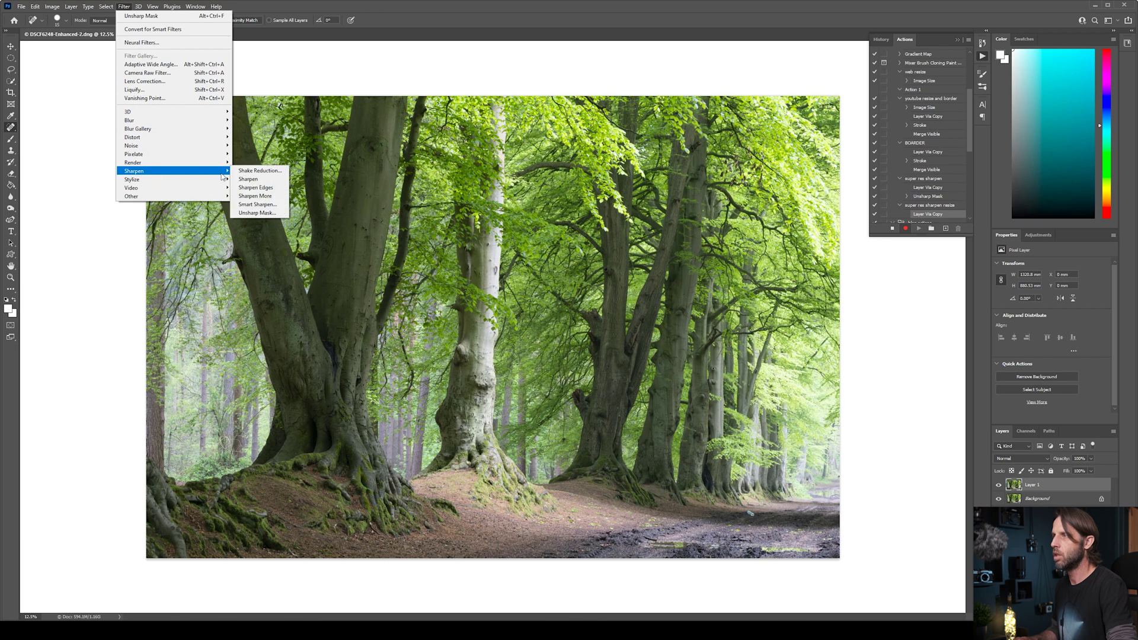
pyautogui.click(261, 212)
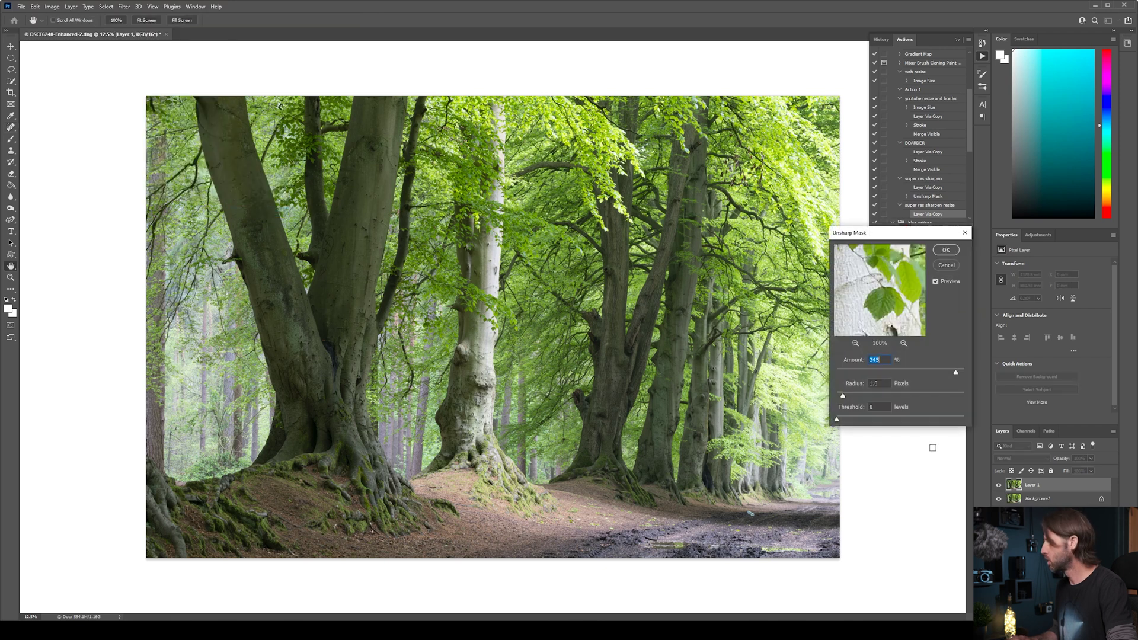
pyautogui.click(946, 250)
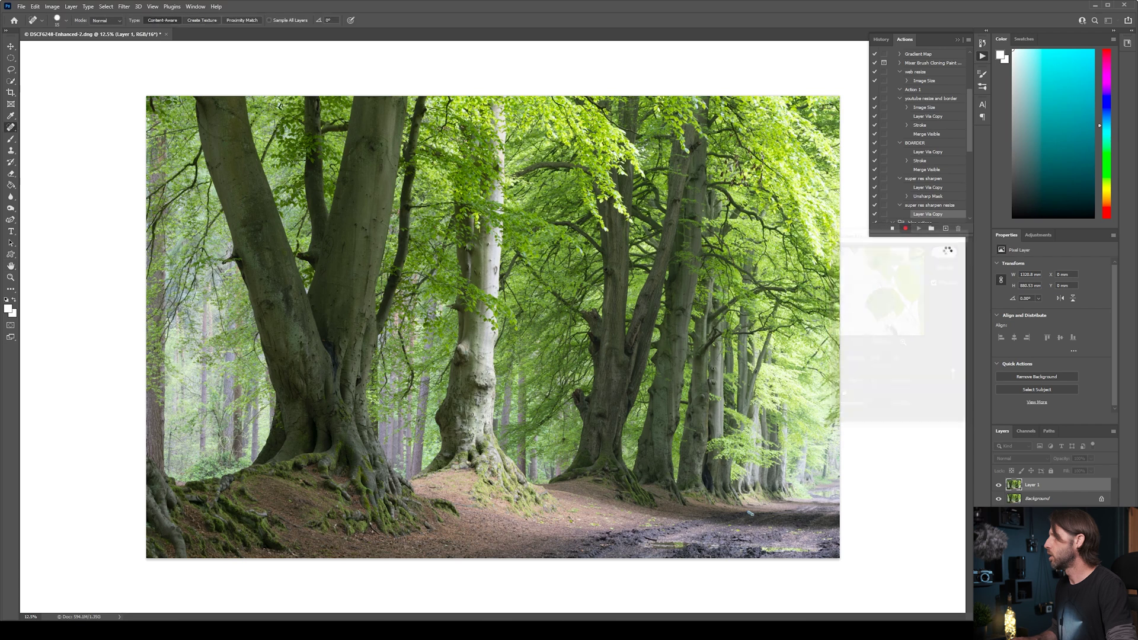
# Resample the image to 6400 px wide (6400 × 4267) in Image Size
pyautogui.click(52, 7)
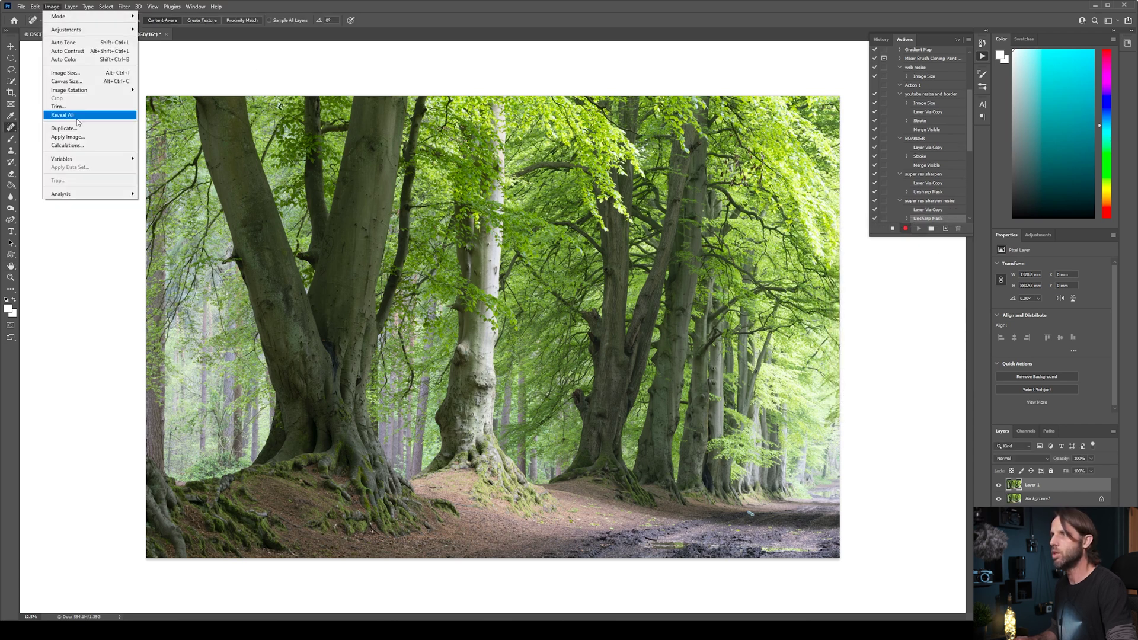
pyautogui.click(71, 75)
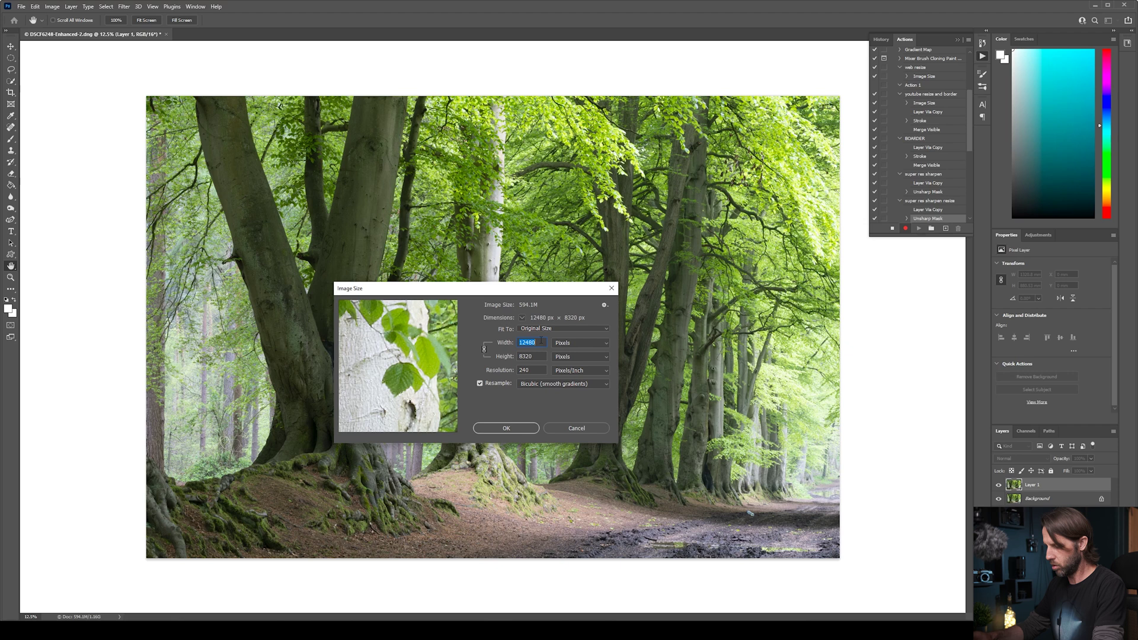
pyautogui.write('6400')
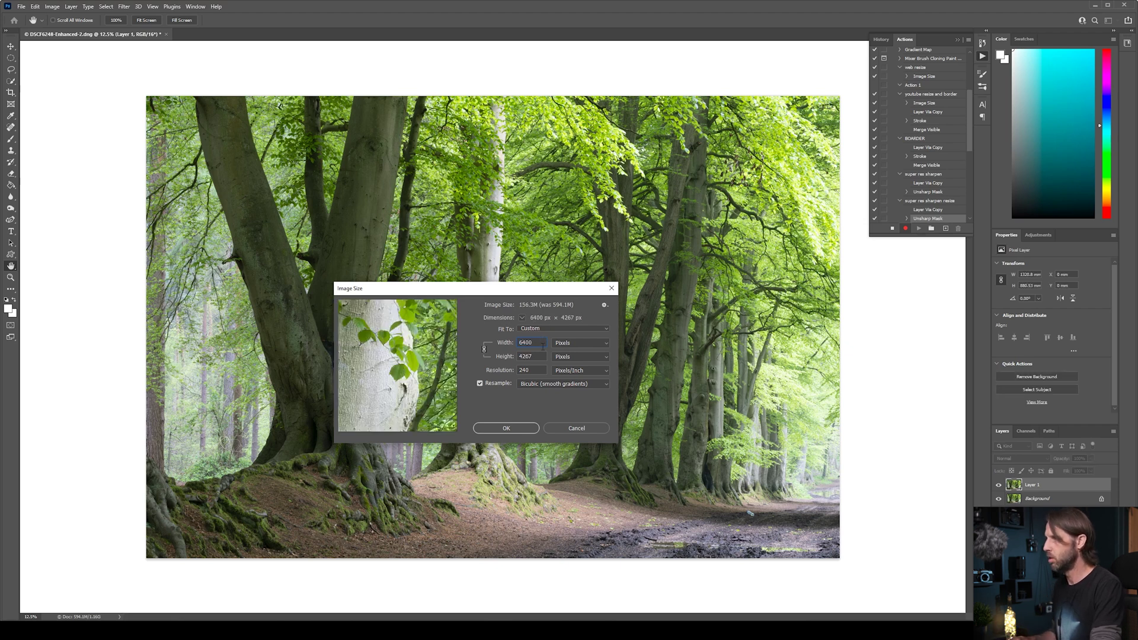
pyautogui.click(507, 428)
pyautogui.press('j')
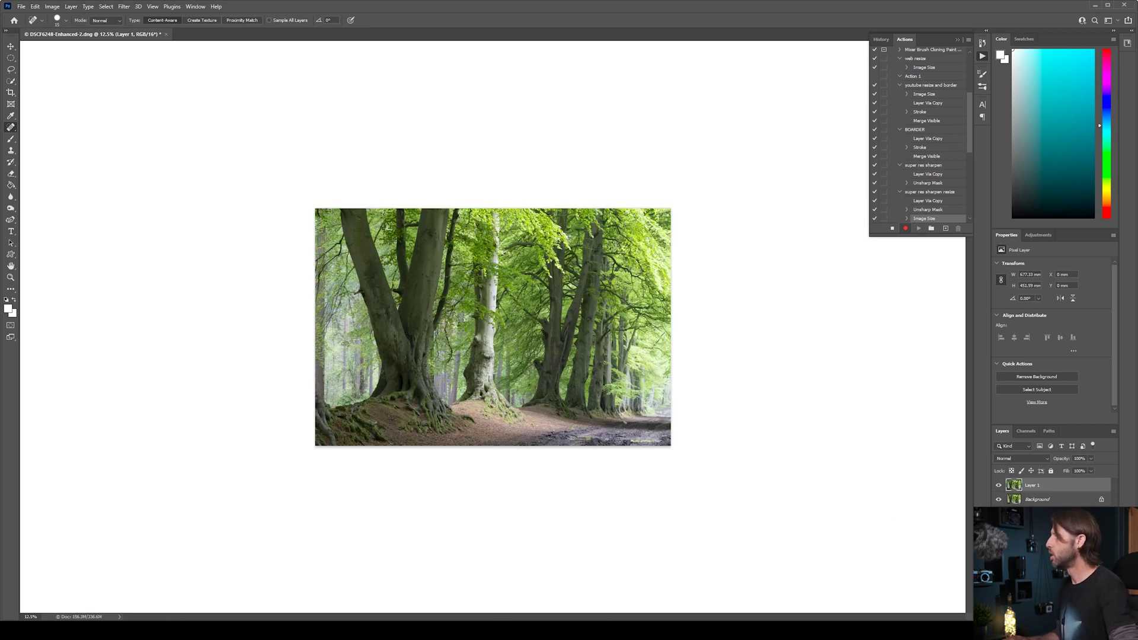
# Stop recording the 'super res sharpen resize' action
pyautogui.click(893, 228)
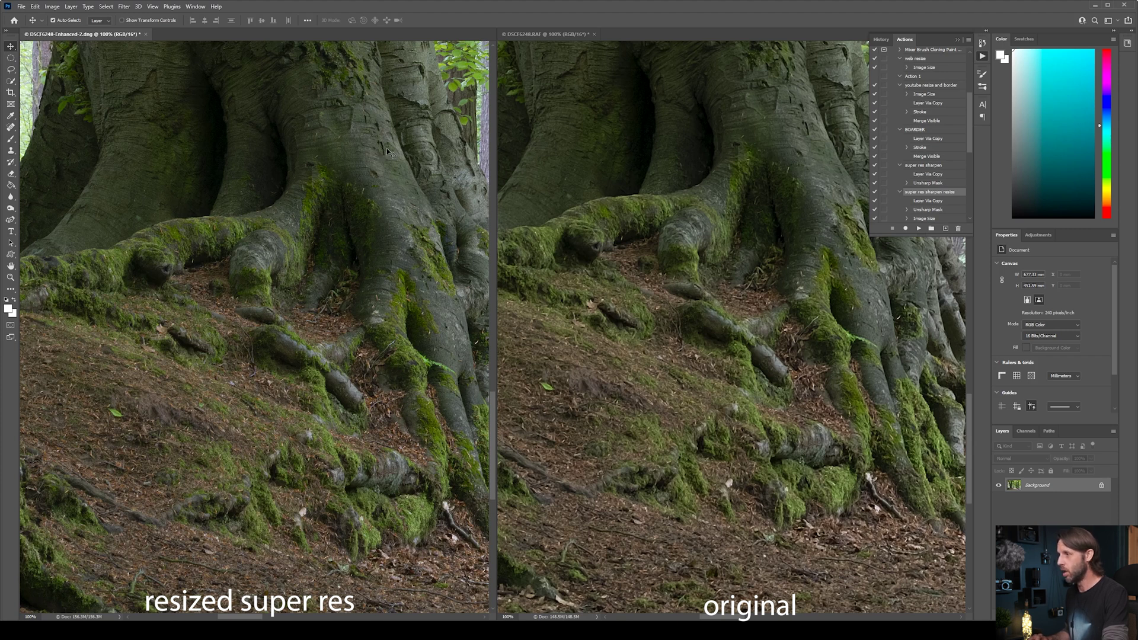
# Pan the resized image and the original RAW to show the same upper trunk and forest
pyautogui.moveTo(387, 157); pyautogui.dragTo(306, 332)
pyautogui.click(700, 309)
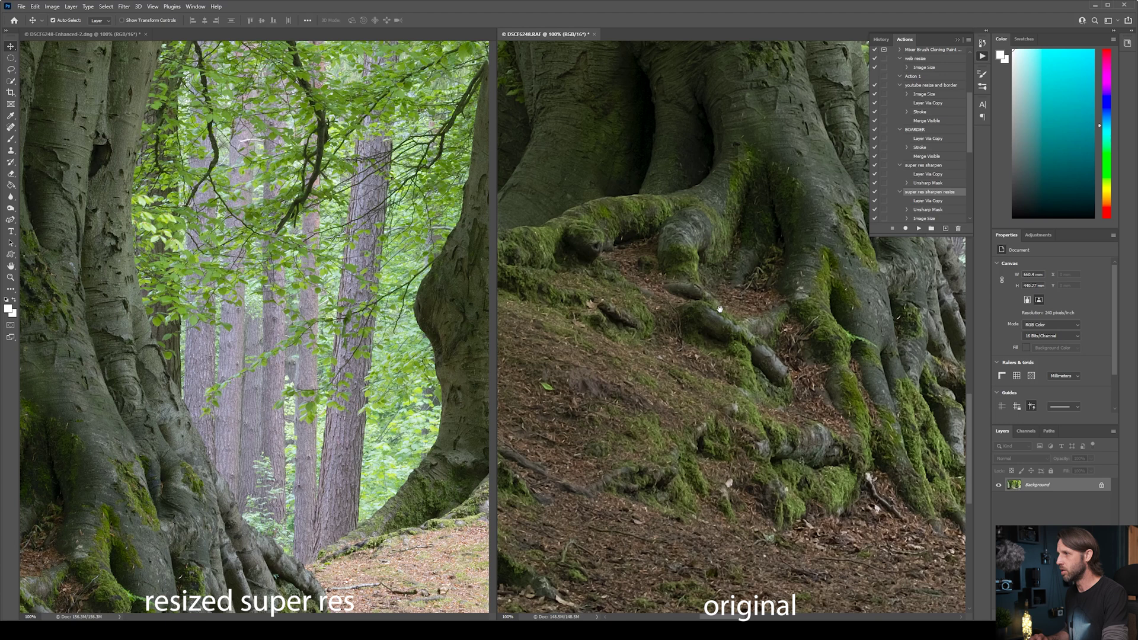
pyautogui.moveTo(722, 313); pyautogui.dragTo(669, 370)
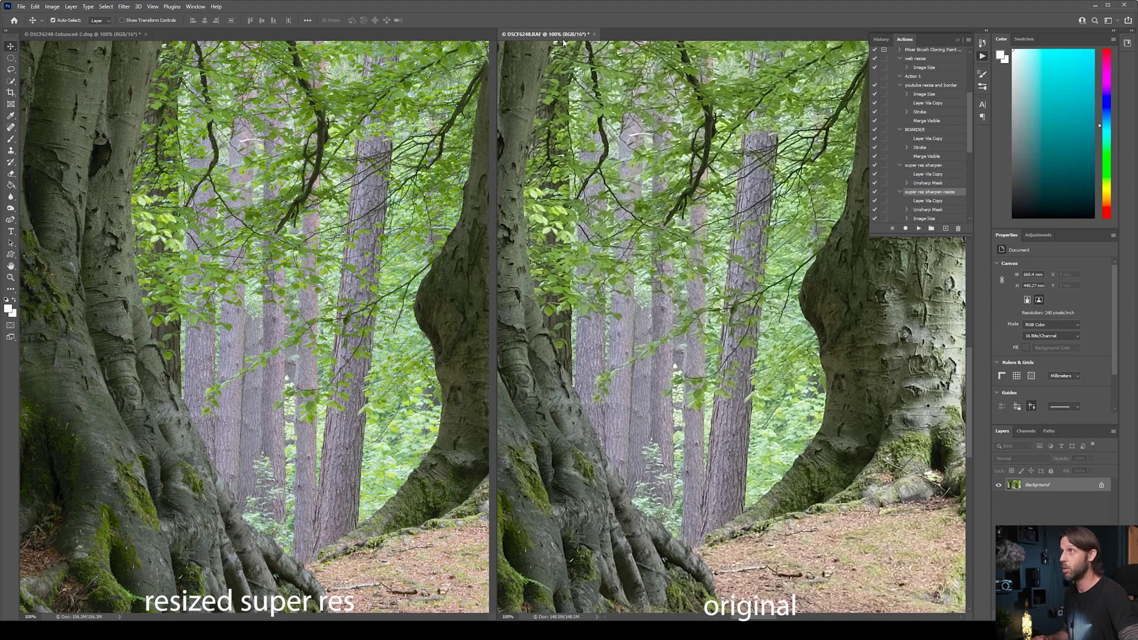
# Open Photoshop's Window menu
pyautogui.click(195, 7)
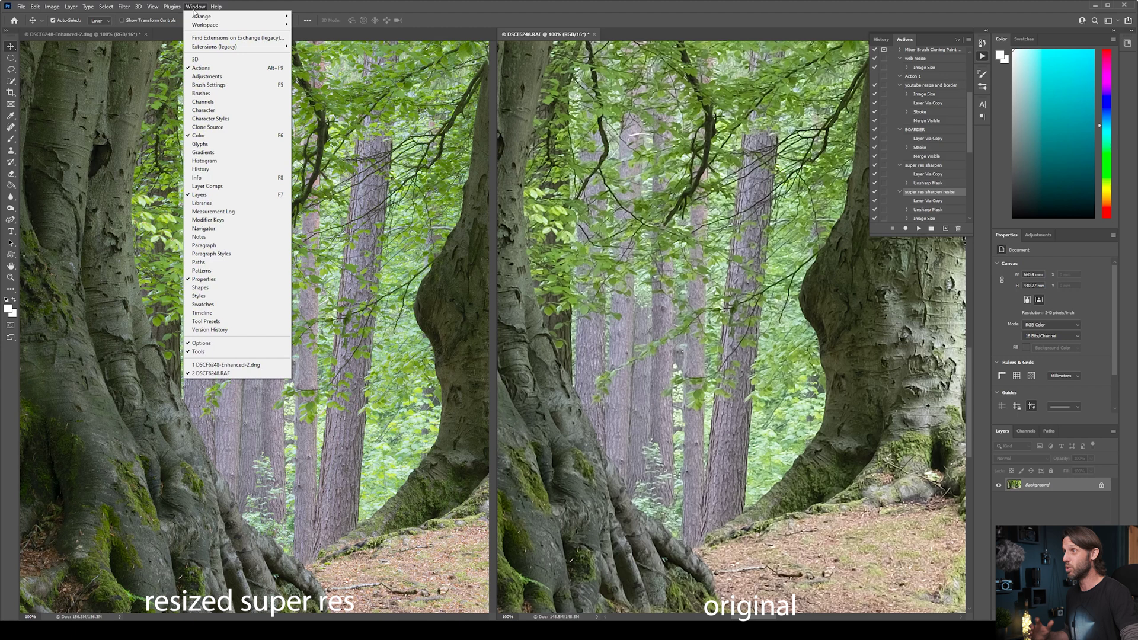